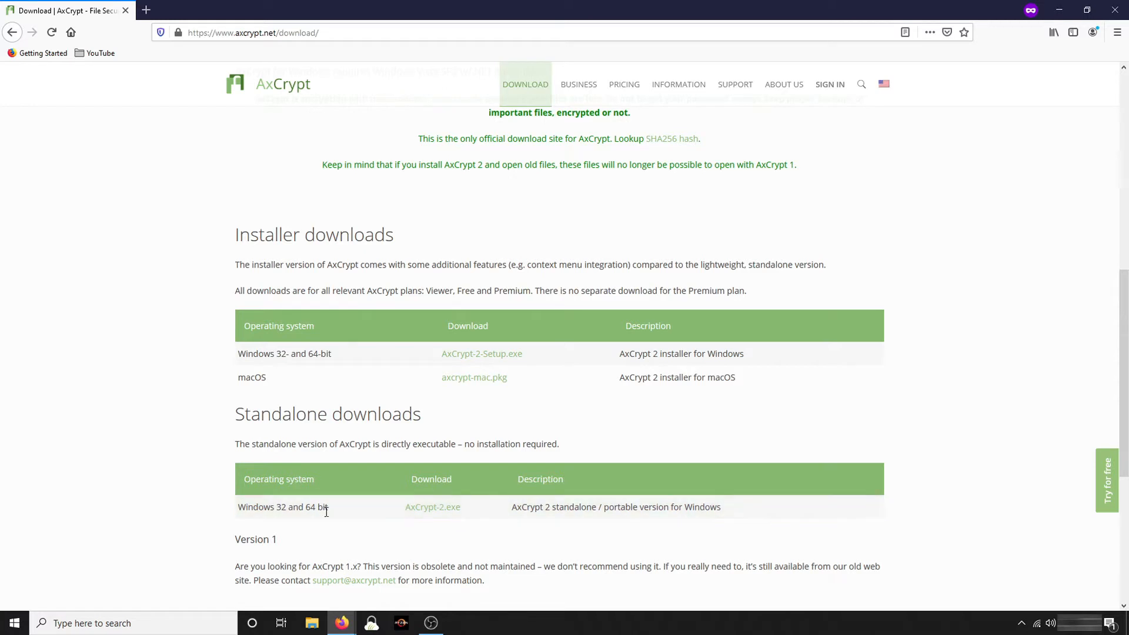
Download the standalone AxCrypt 2 program for Windows and run it past the security warning
click(432, 510)
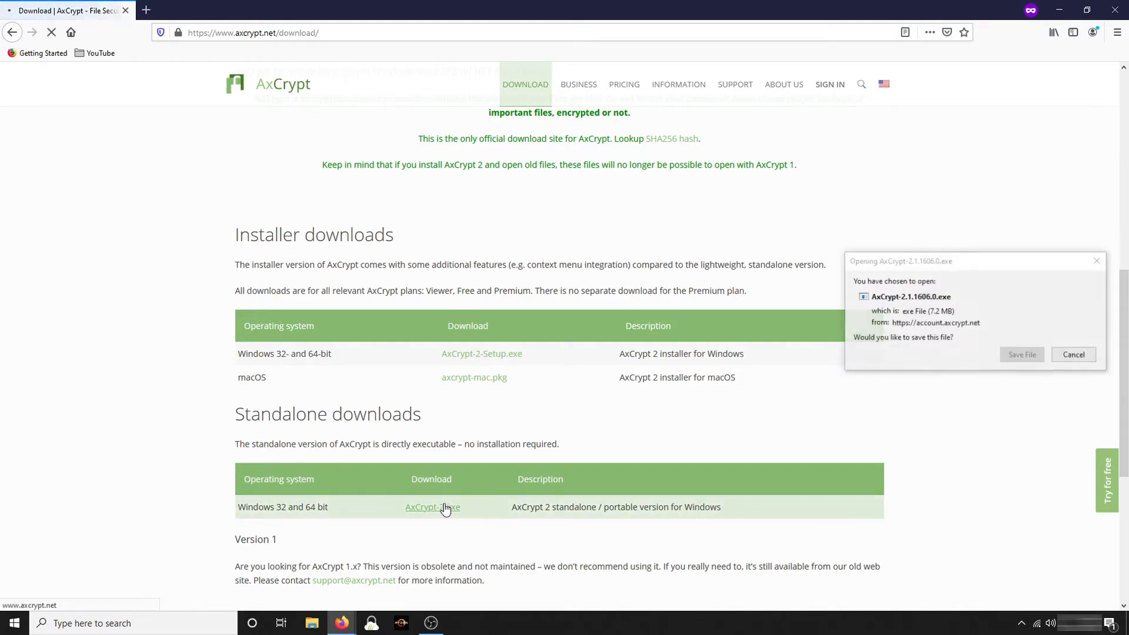
click(1023, 354)
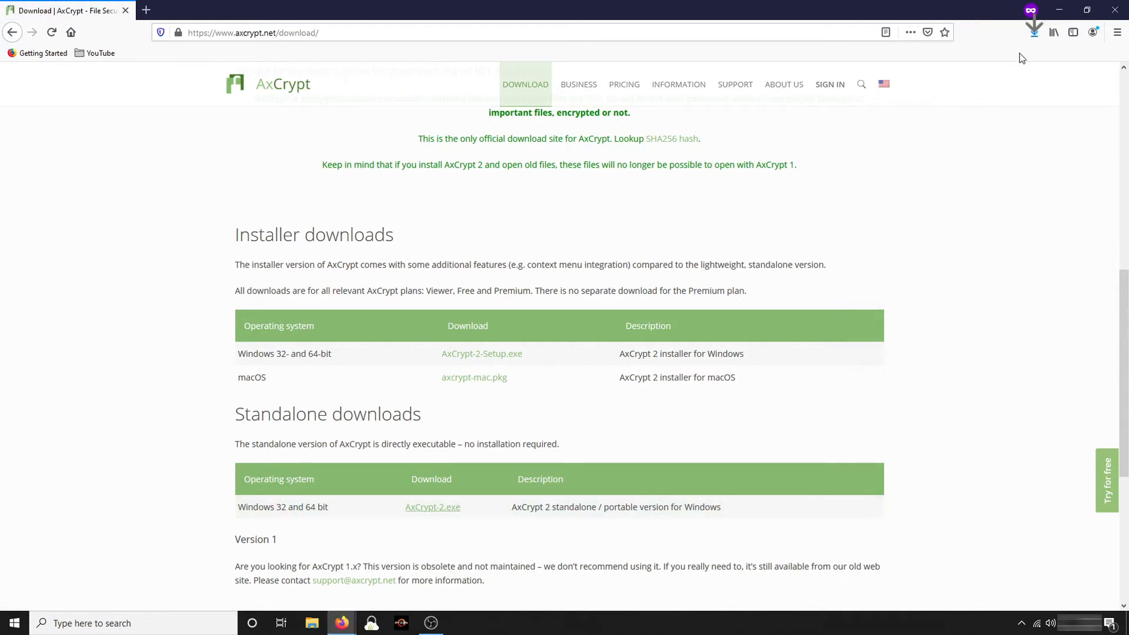
click(1032, 25)
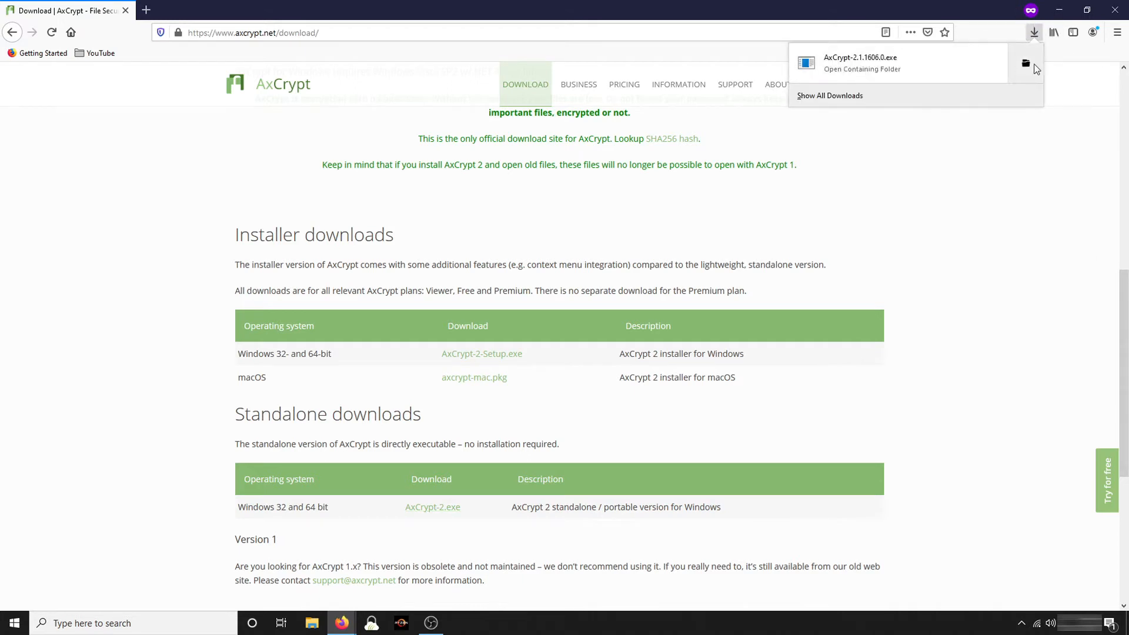
click(864, 63)
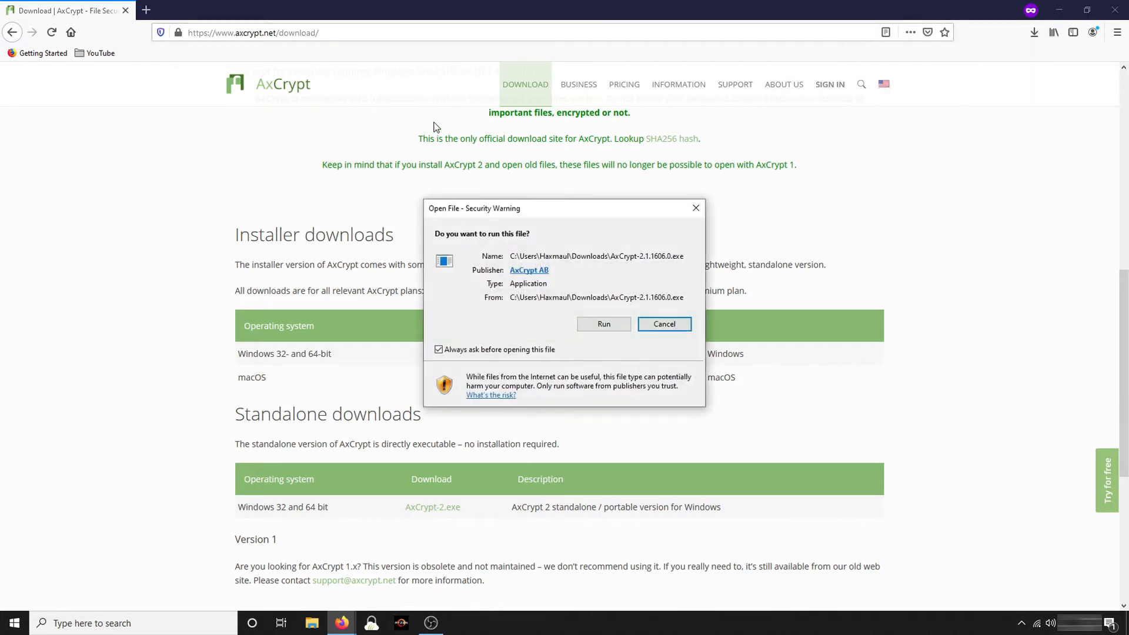
click(591, 325)
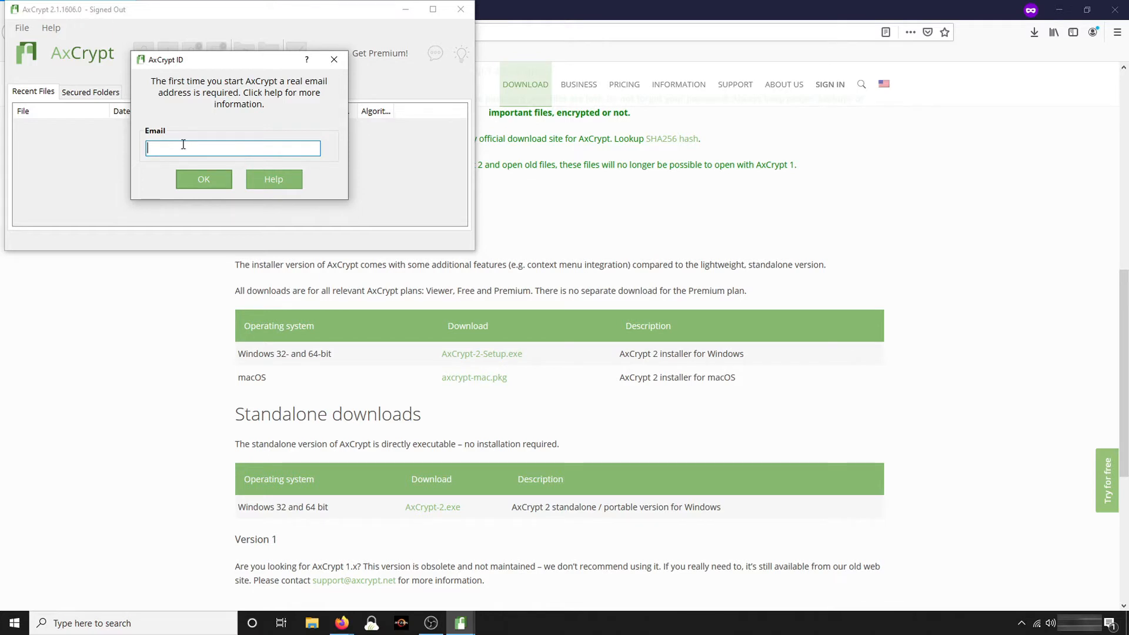
Submit the account e-mail address for a new AxCrypt ID and fetch the emailed verification code
click(204, 179)
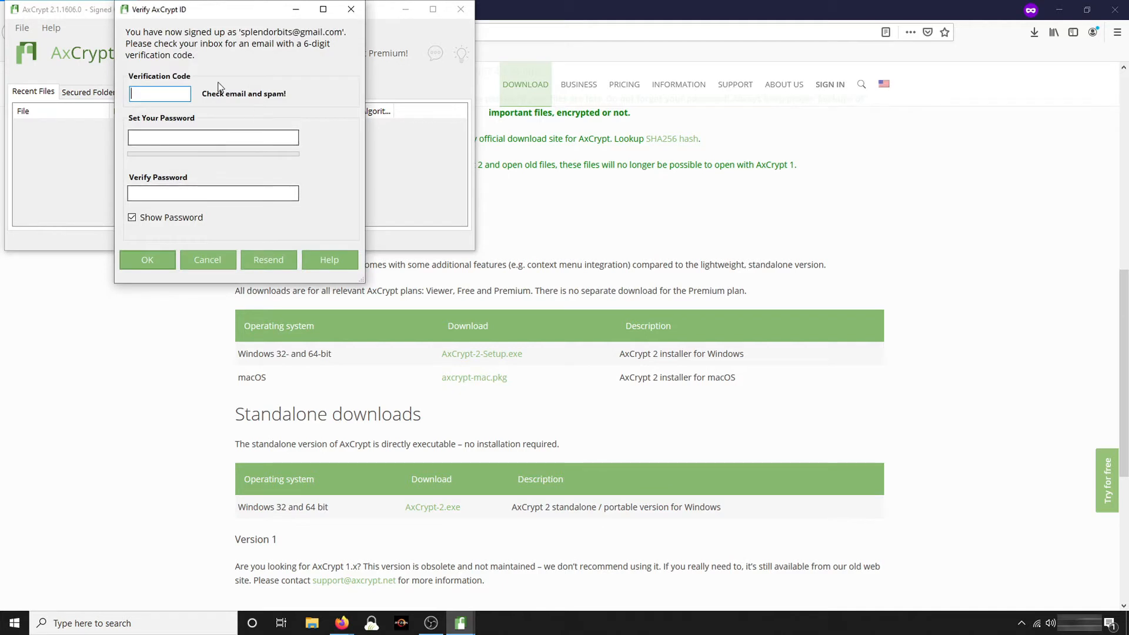
key(alt+Tab)
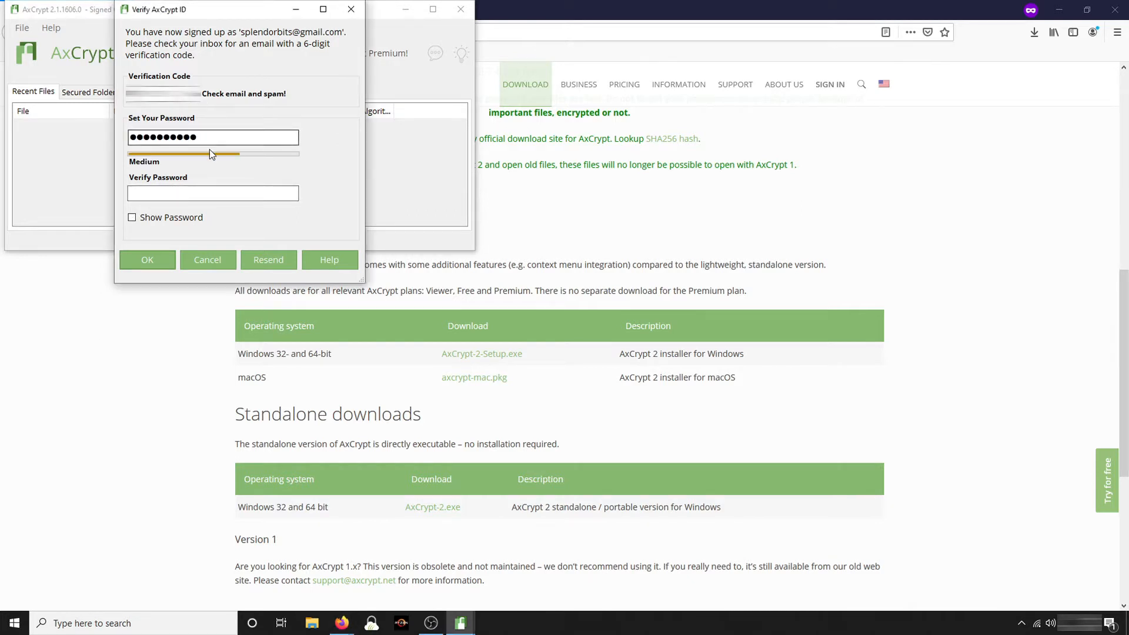
Enter the verification code and a confirmed new password to complete the AxCrypt sign-up
click(216, 135)
key(Tab)
text(••)
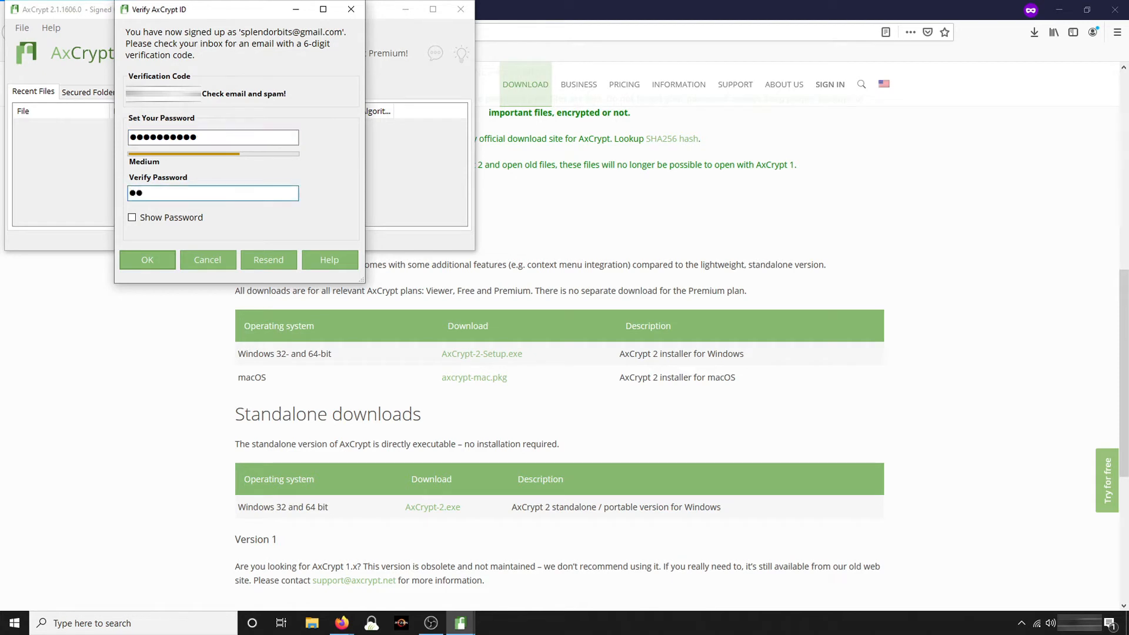
text(••••••••)
click(154, 258)
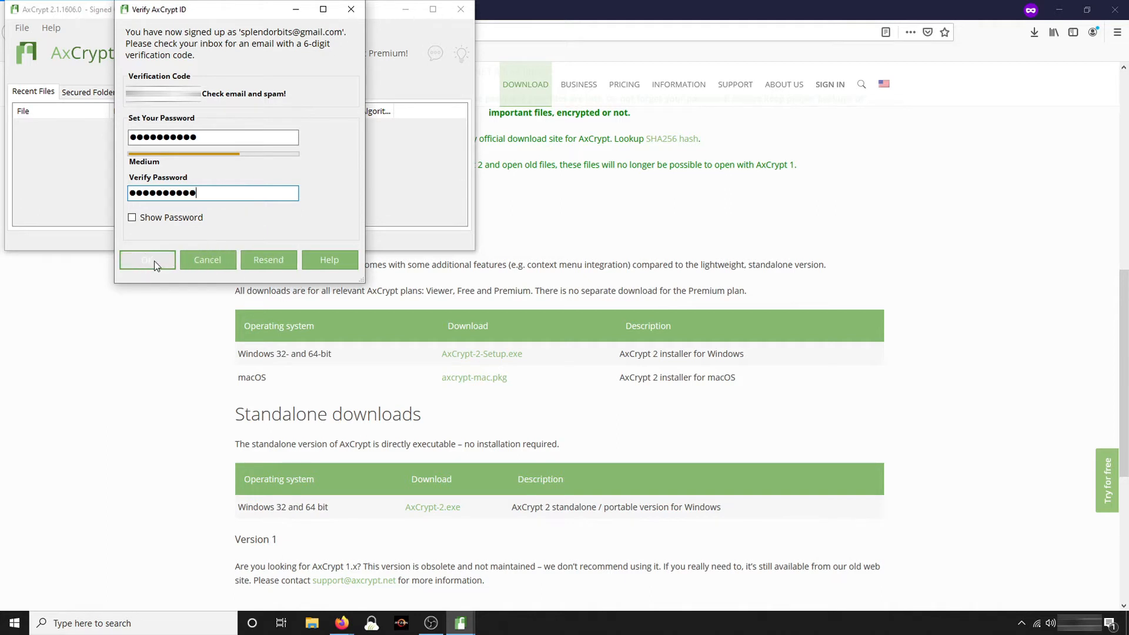
click(147, 260)
click(185, 186)
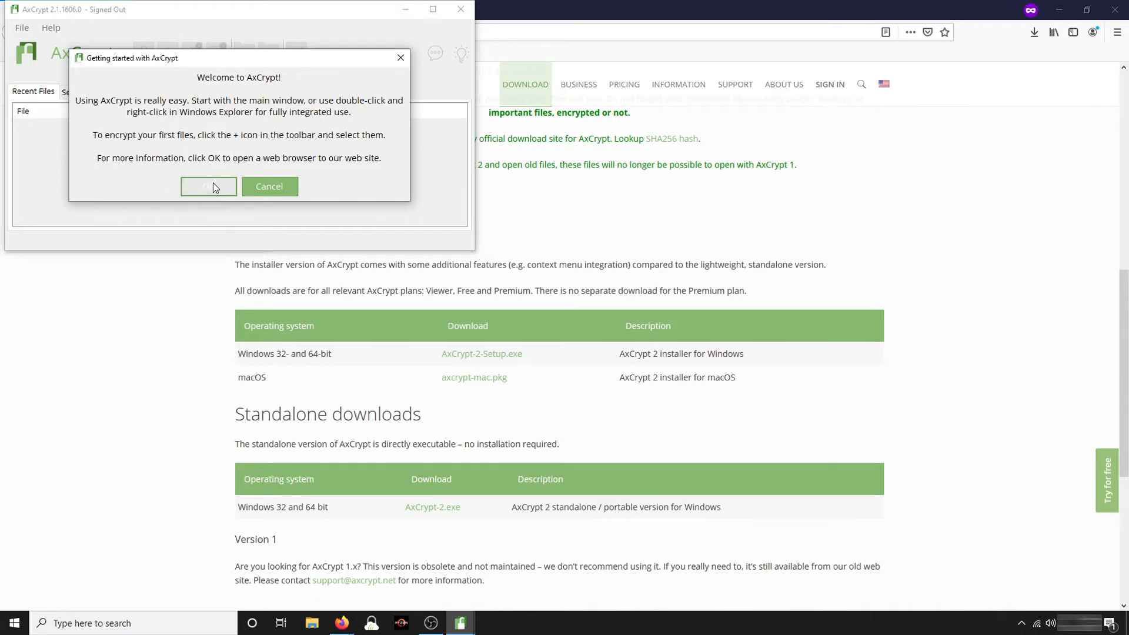
Close the welcome tips, acknowledge the unrecoverable-password warning, and sign in with the account password
click(269, 187)
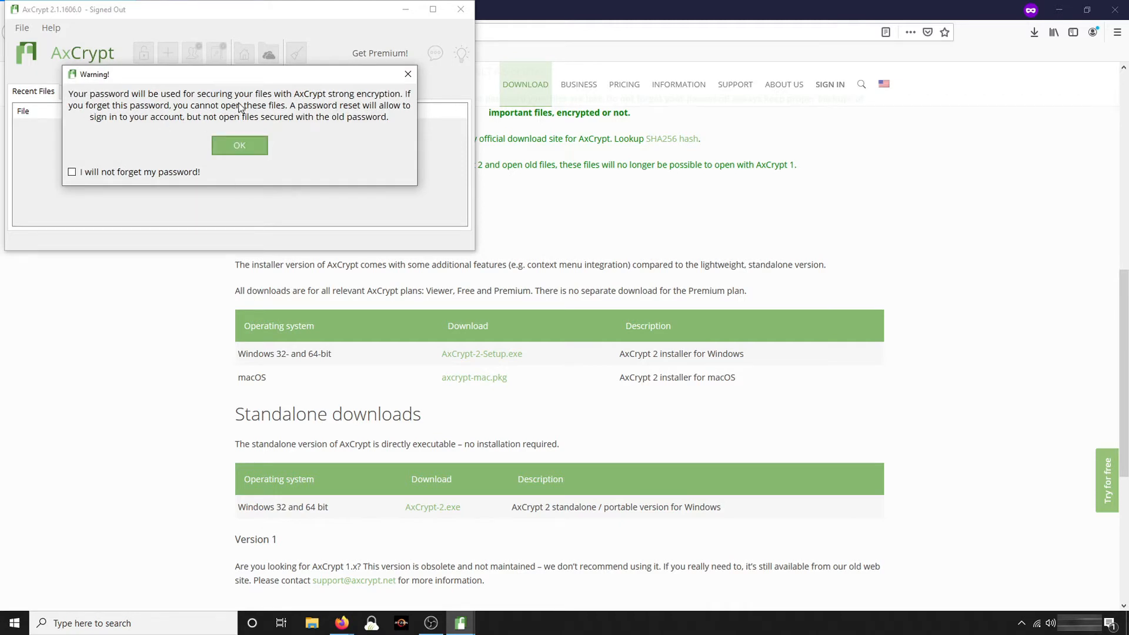
click(72, 172)
click(240, 147)
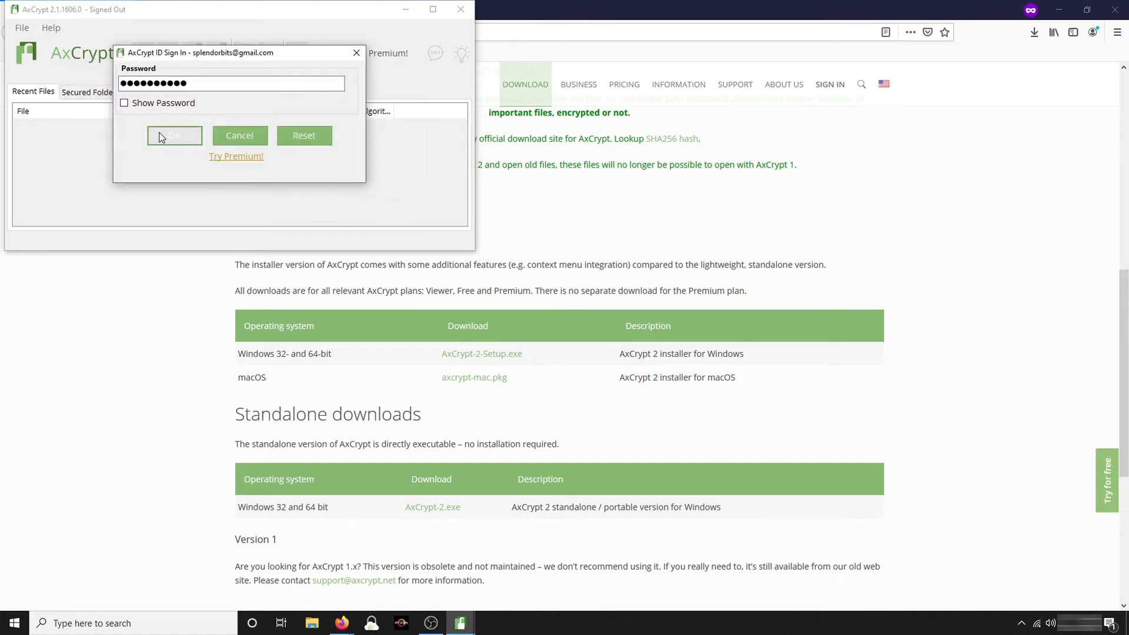
click(161, 135)
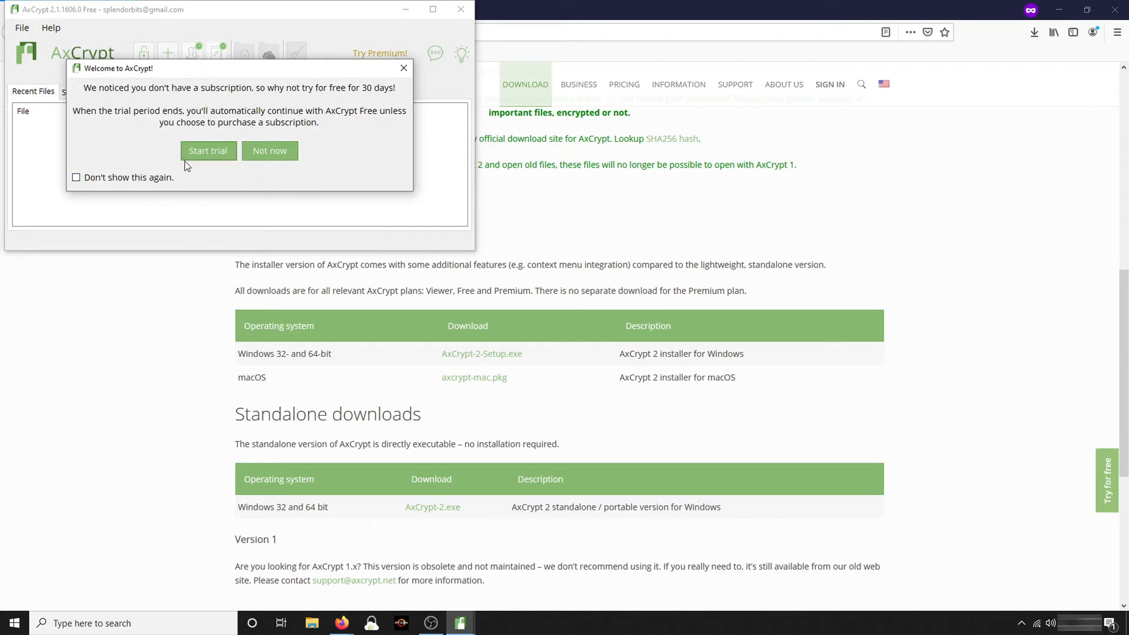
Decline the Premium trial for good, dismiss the internet notice, centre AxCrypt and close Firefox
click(77, 178)
click(263, 154)
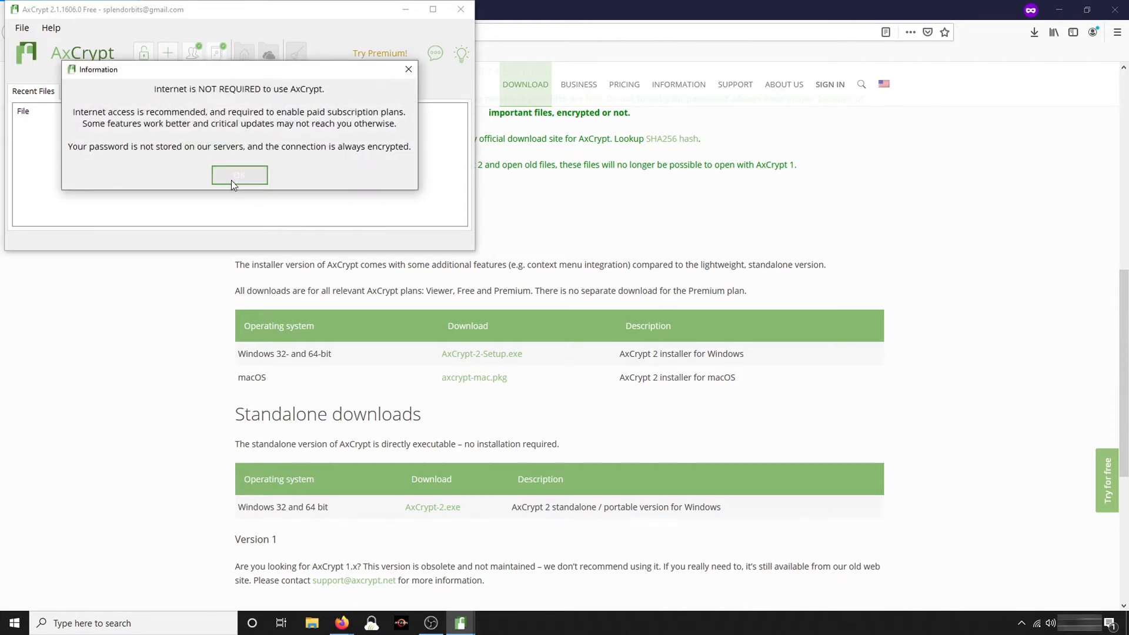
click(240, 175)
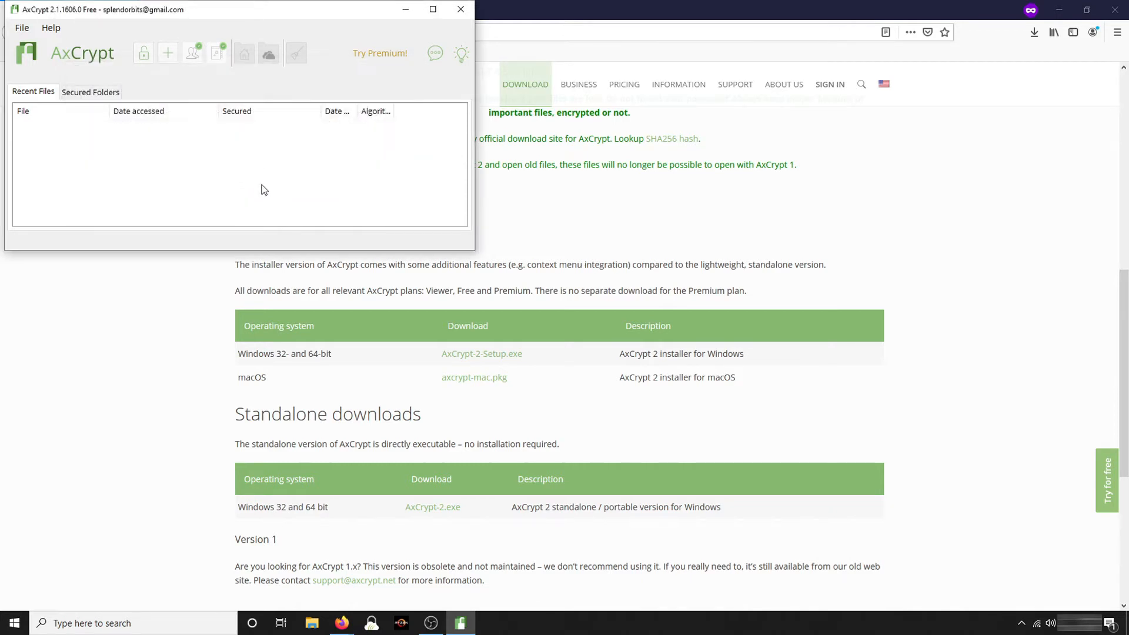
drag(249, 10, 487, 153)
click(1117, 9)
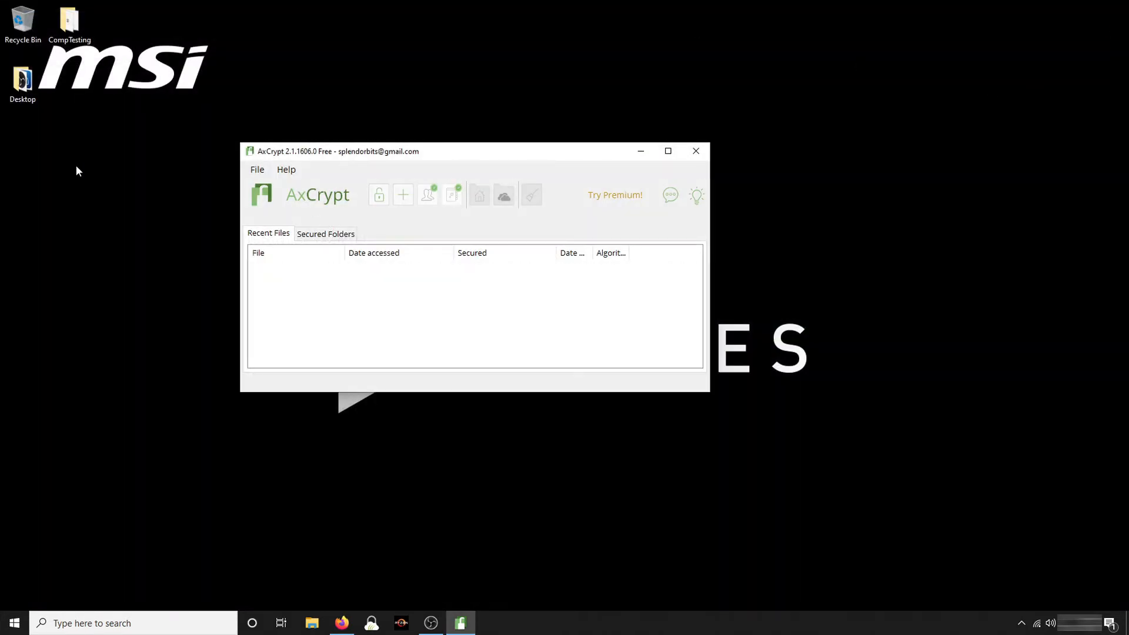
Create a new text document on the desktop and name it secret.txt, fixing the 'secrt' typo
right_click(87, 164)
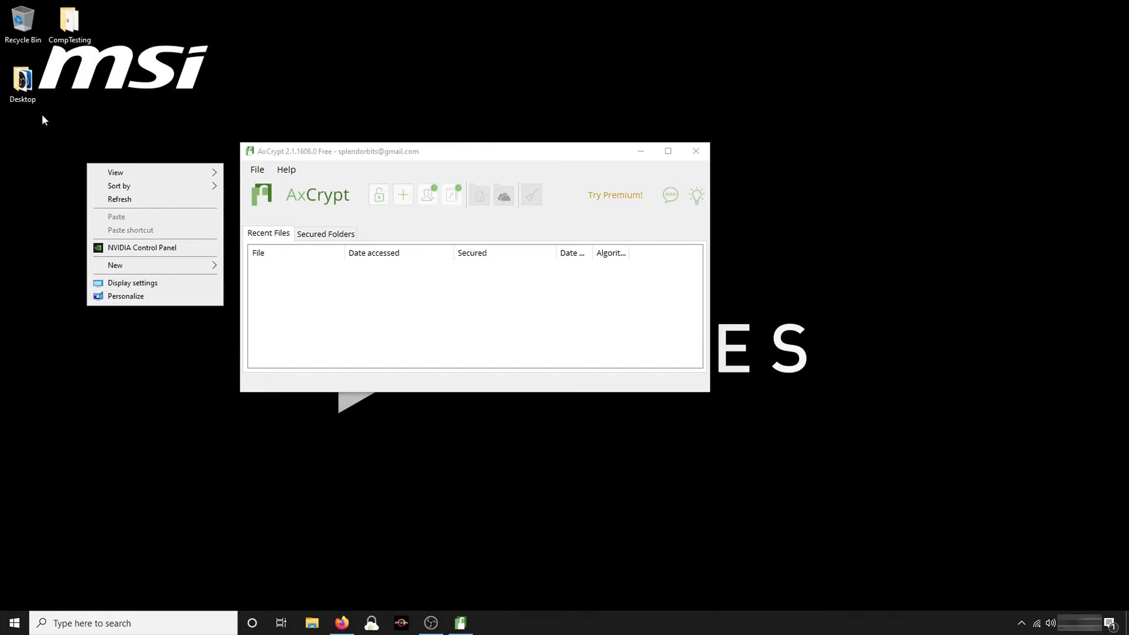
click(170, 110)
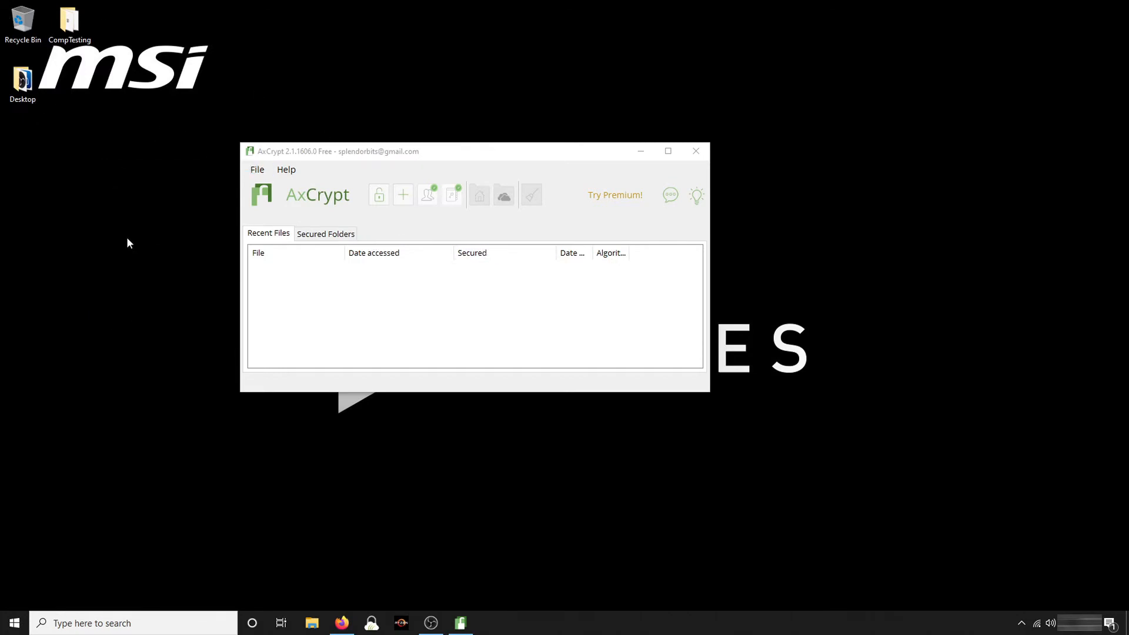
right_click(46, 151)
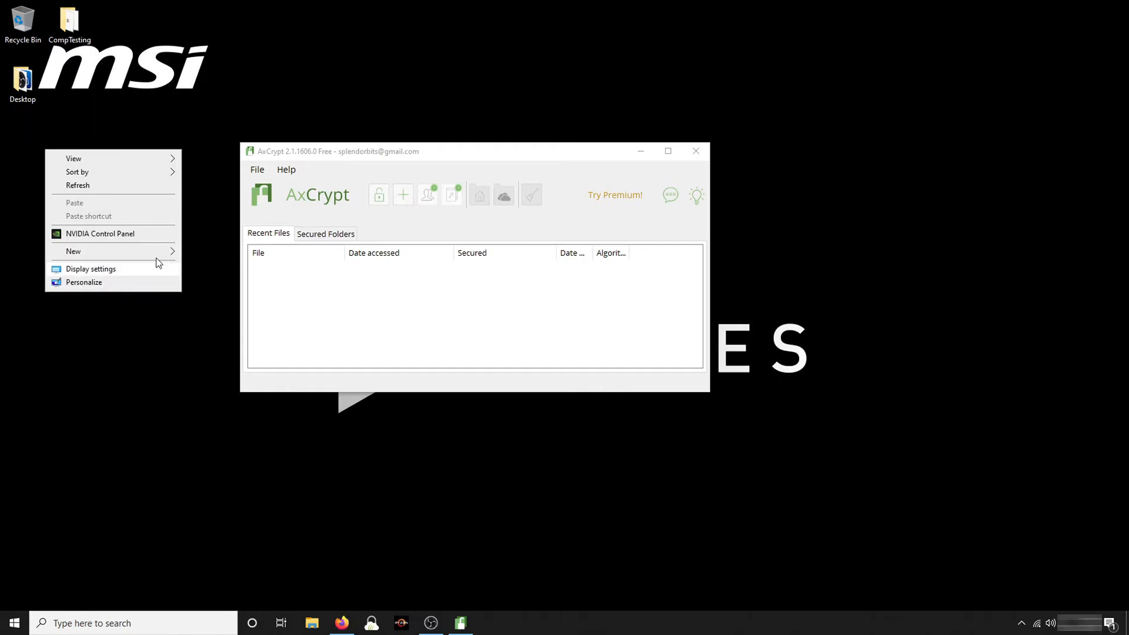
mouse_move(150, 253)
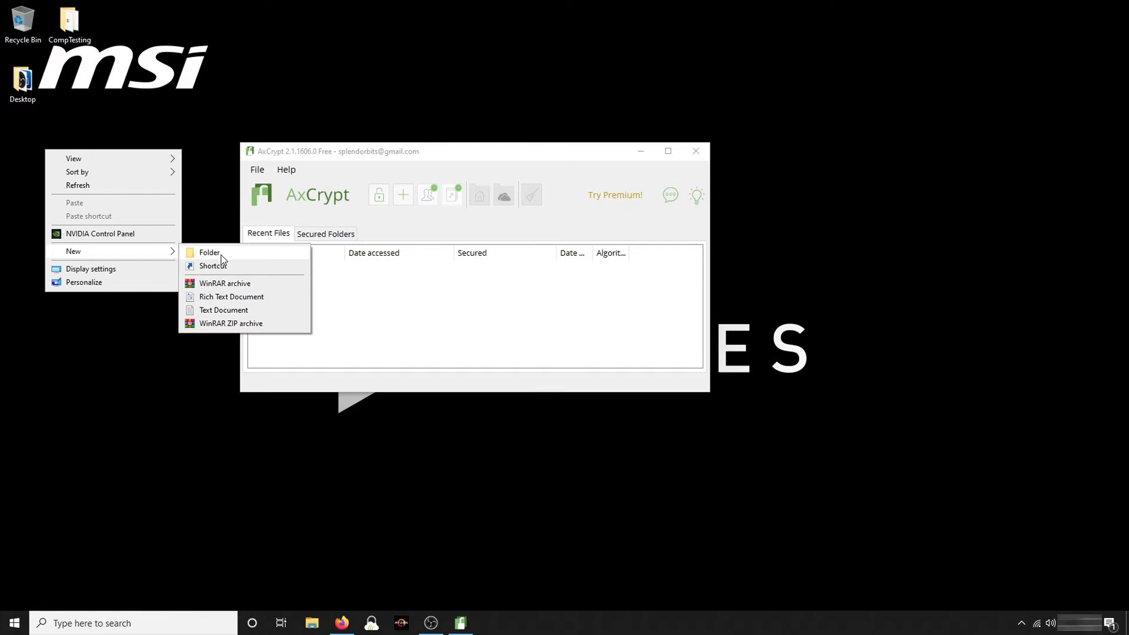
right_click(187, 204)
mouse_move(215, 166)
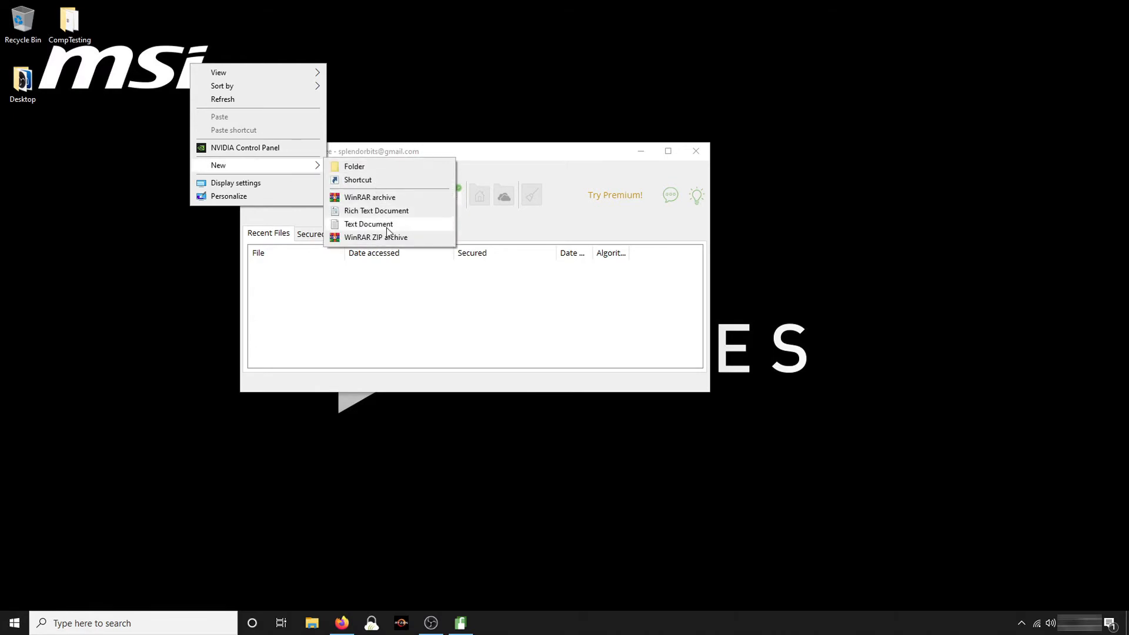
click(387, 227)
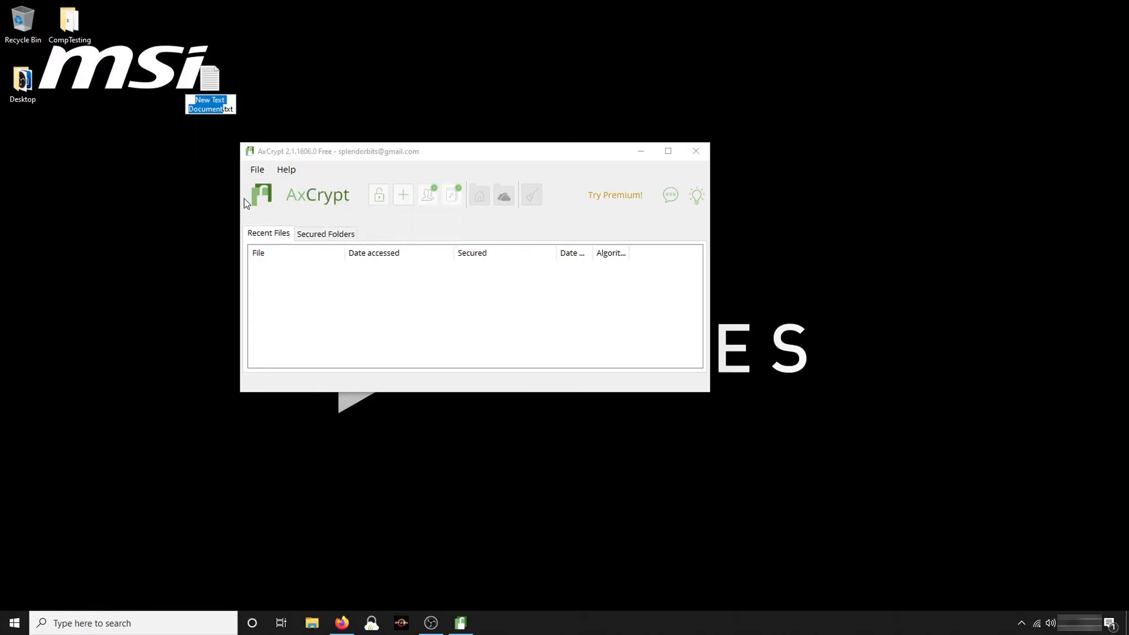
text(secrt)
key(Left)
key(BackSpace)
text(ret)
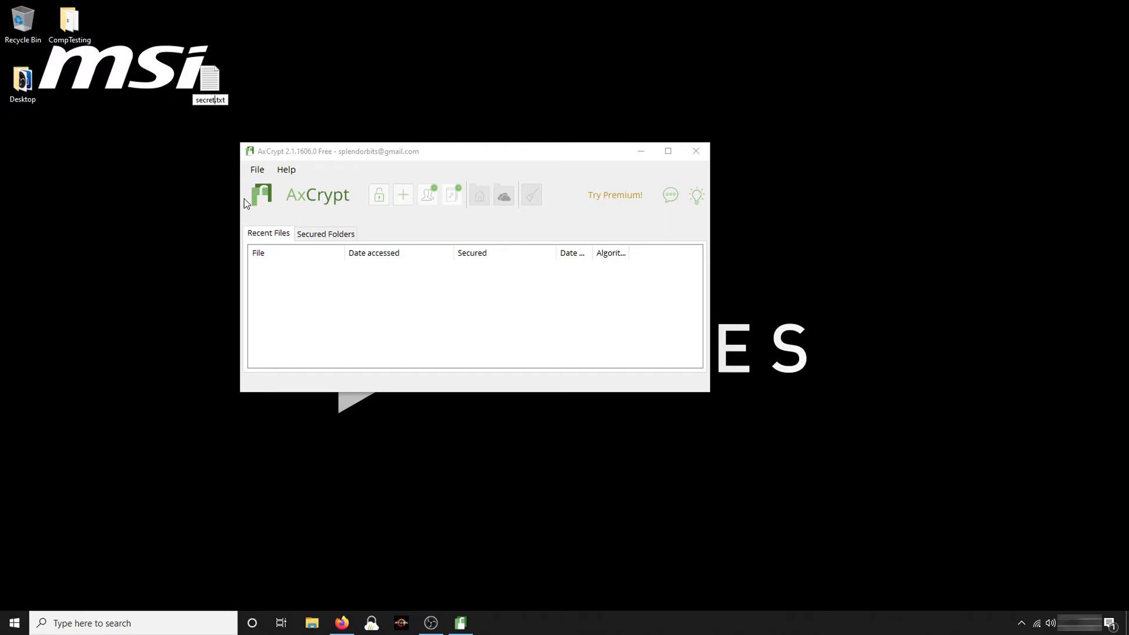
key(Return)
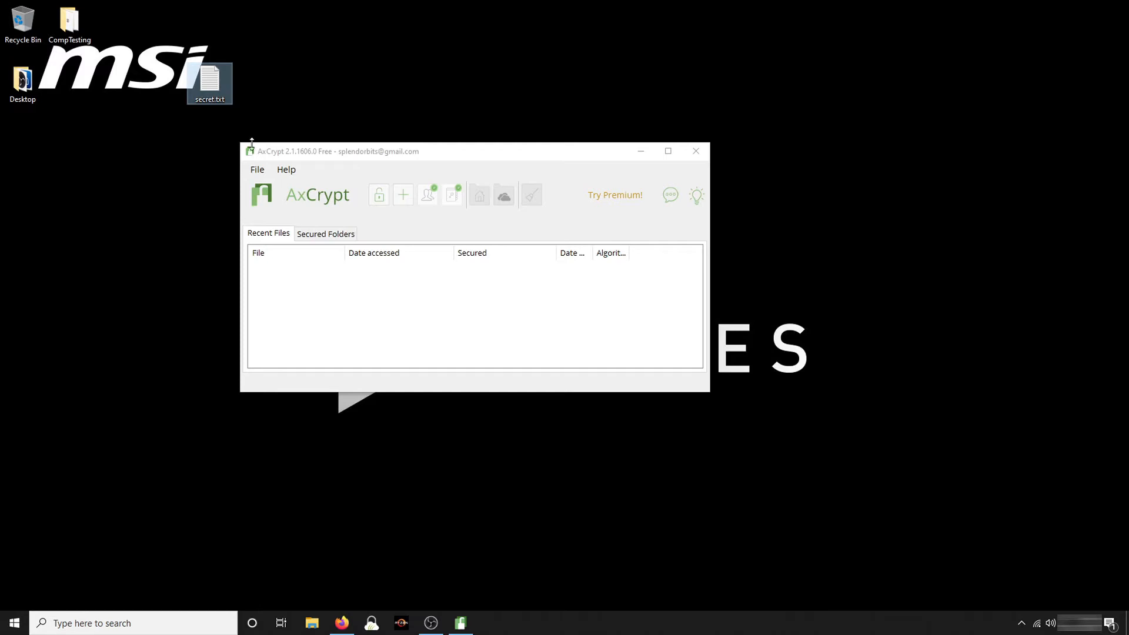
Type a sample secret number into secret.txt in Notepad and save it when closing
double_click(208, 77)
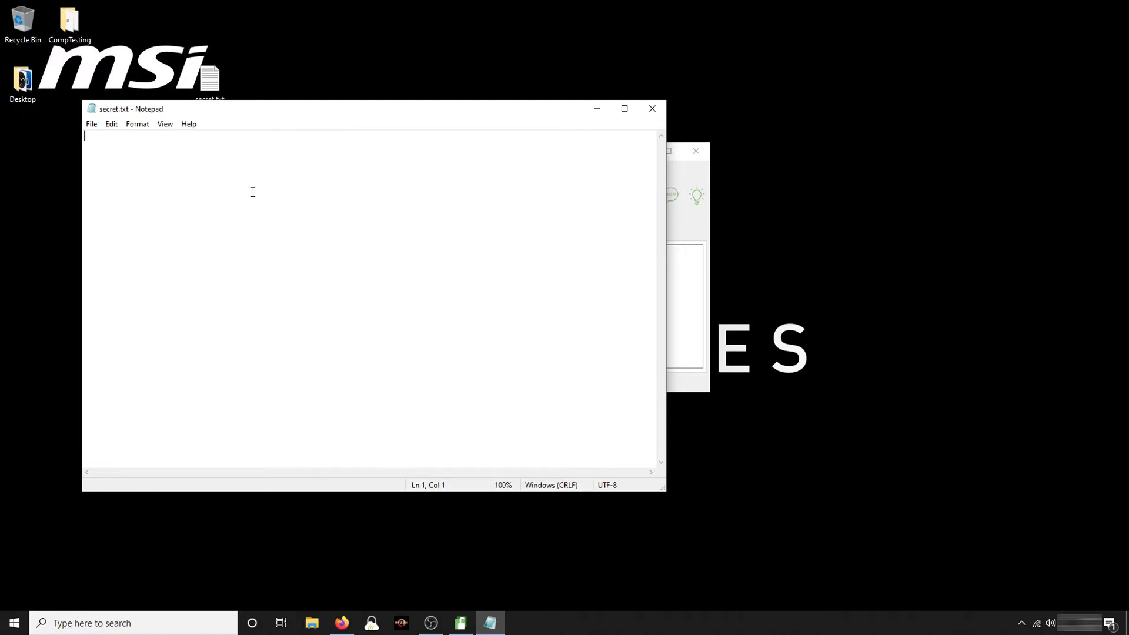
text(233)
text(-123)
text(4-123456)
key(BackSpace)
key(BackSpace)
key(BackSpace)
text(2)
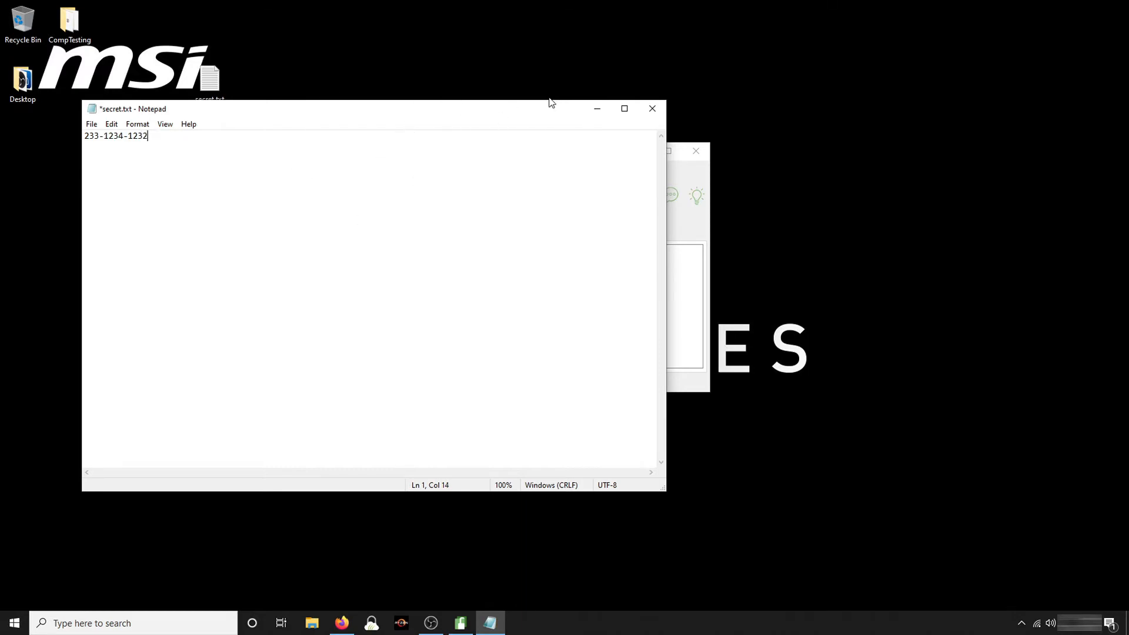
click(661, 107)
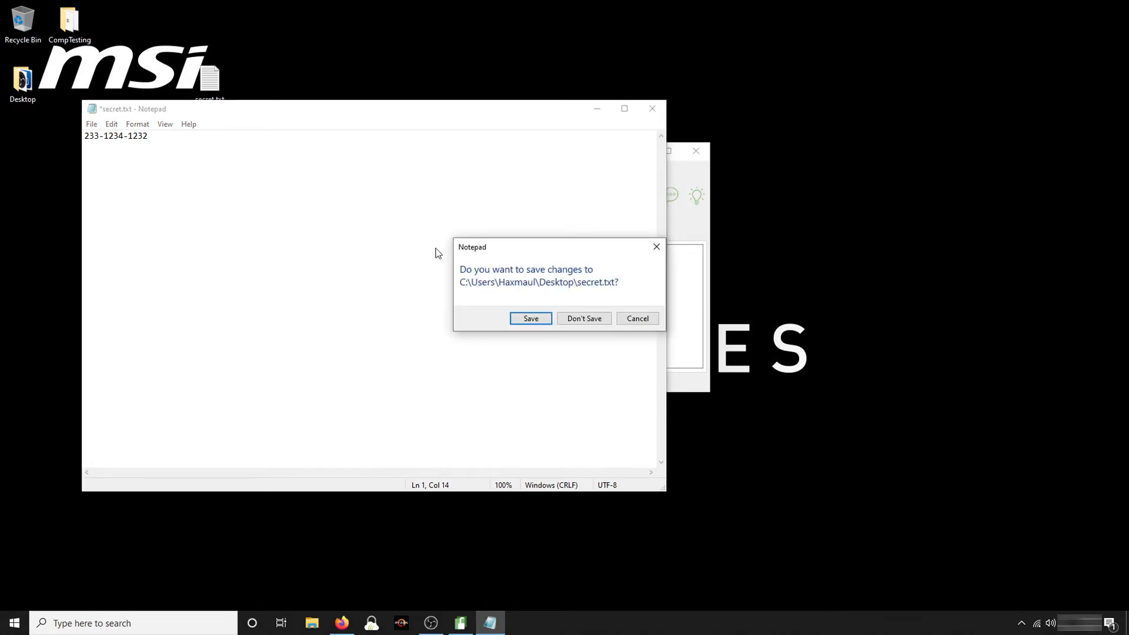
click(531, 319)
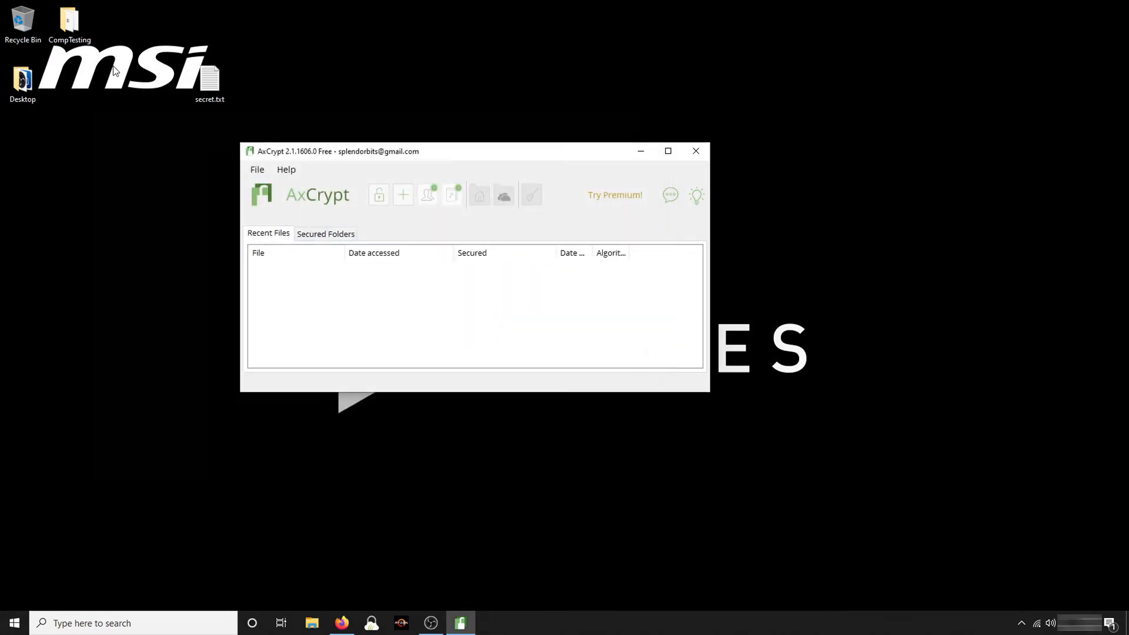
Drop secret.txt into AxCrypt to encrypt it as secret-txt.axx, then close AxCrypt and reposition the file
drag(209, 79, 162, 261)
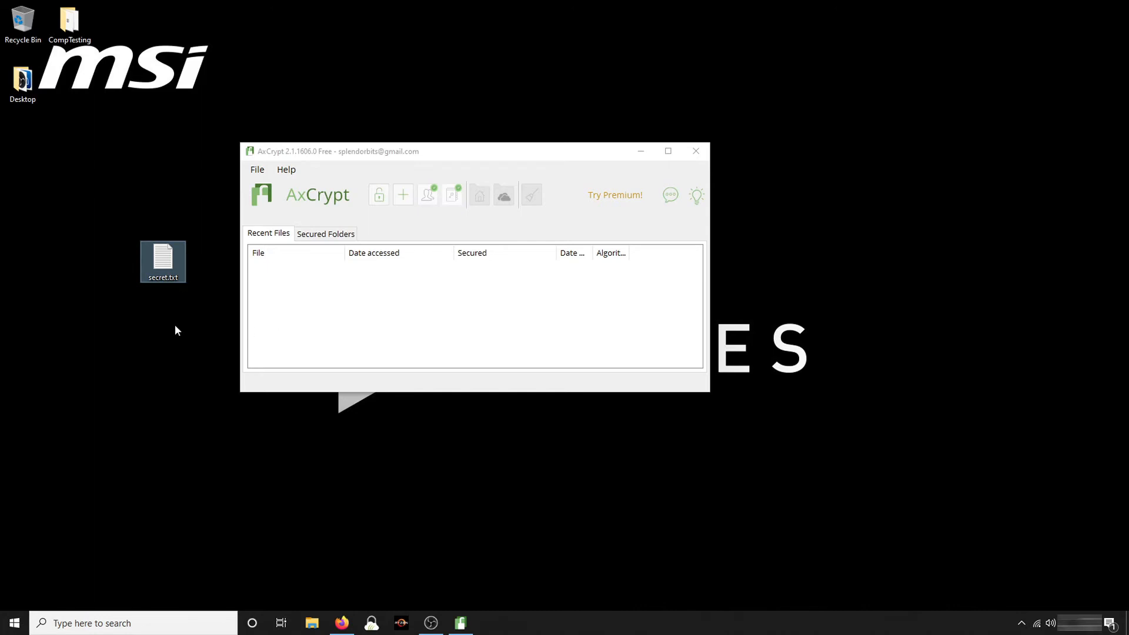
drag(160, 262, 380, 330)
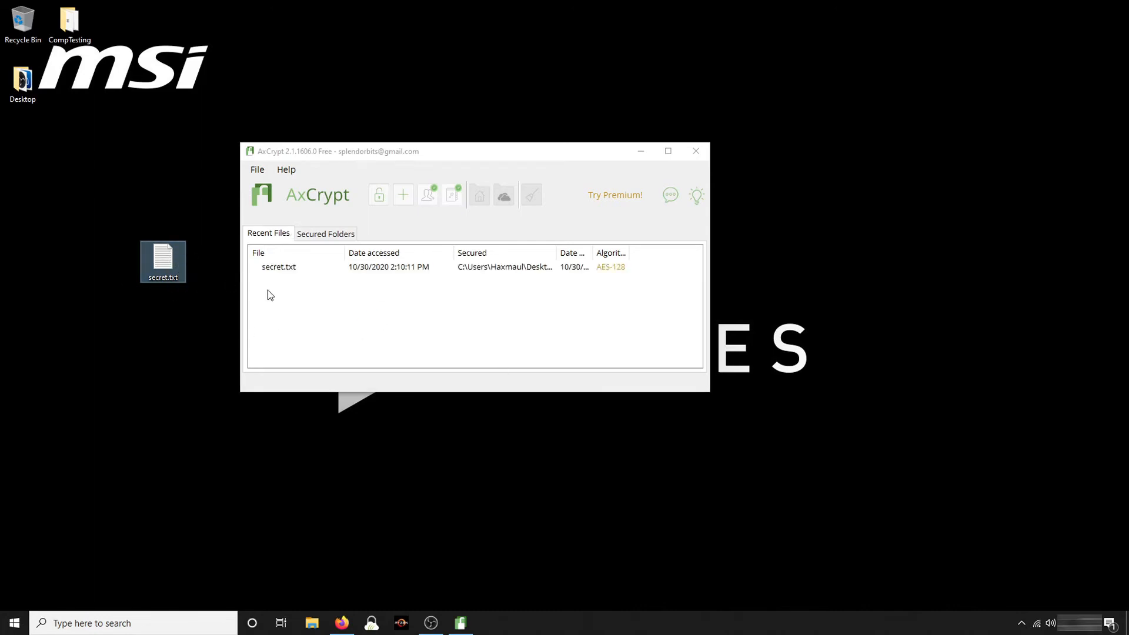
drag(20, 129, 159, 244)
click(697, 153)
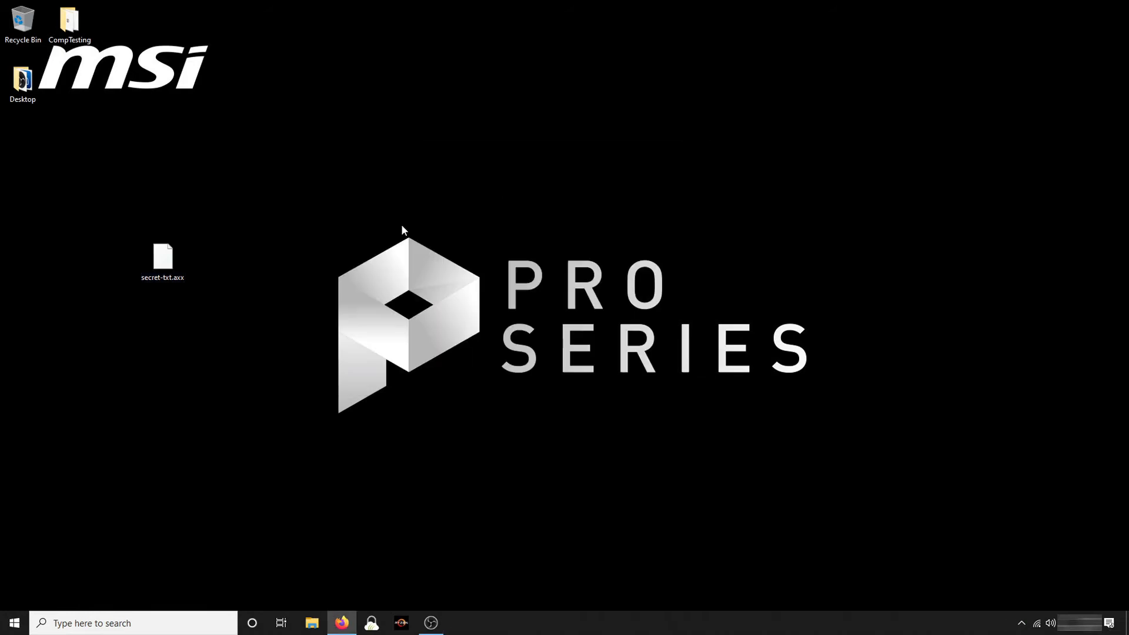
drag(174, 282, 482, 141)
Dismiss the open-with prompt for secret-txt.axx and bring up AxCrypt's menu from the hidden tray icons
double_click(482, 141)
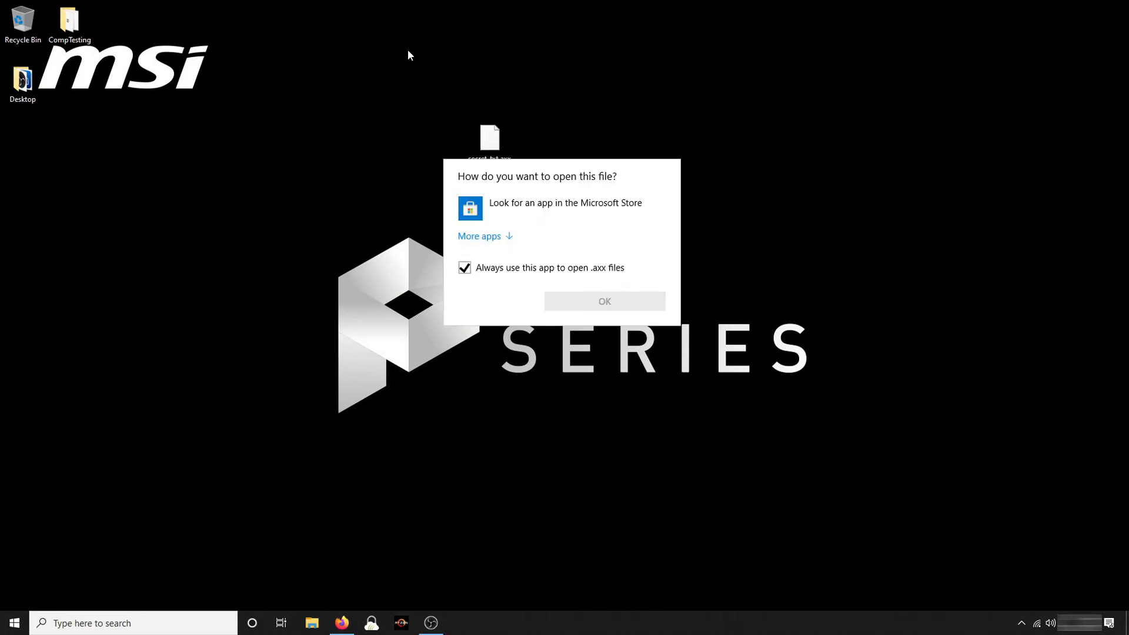
click(485, 140)
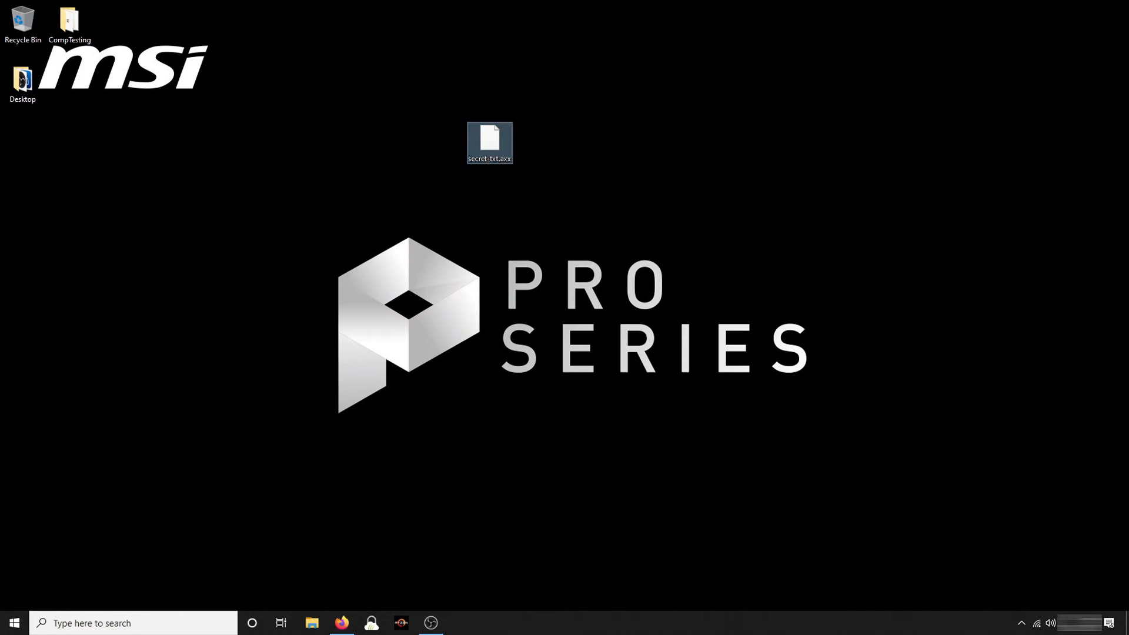
click(1021, 623)
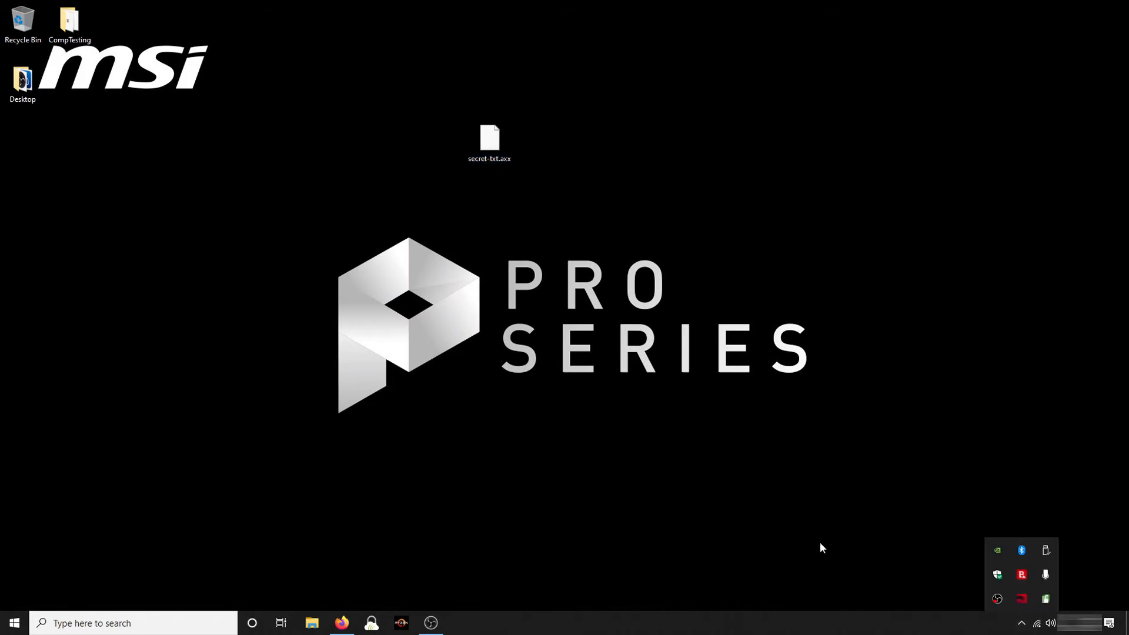
right_click(1046, 599)
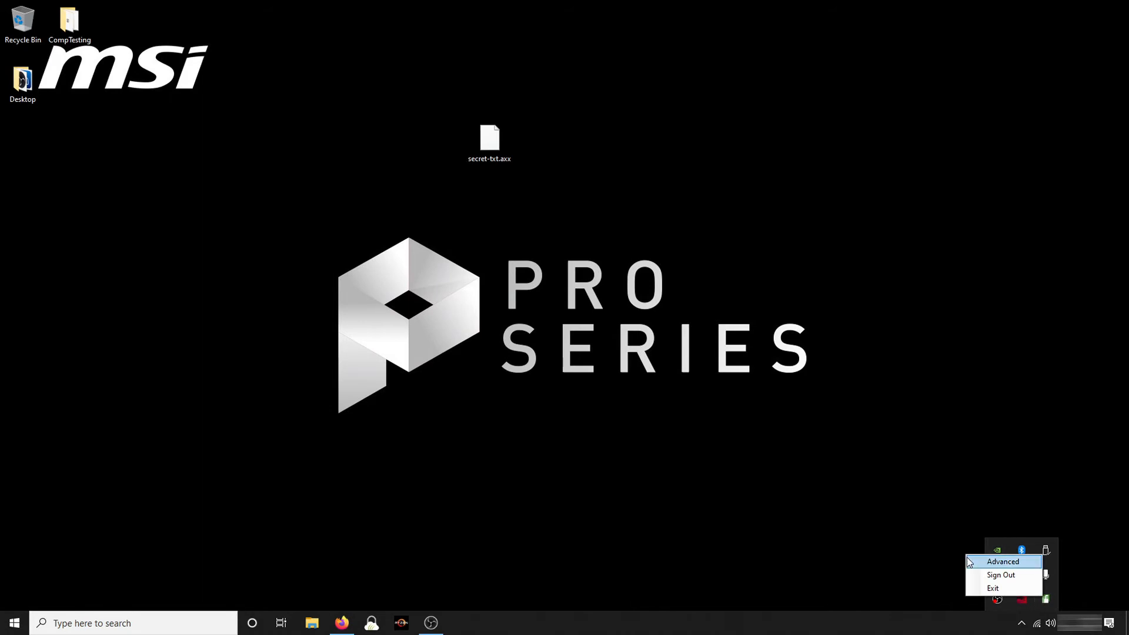
click(1023, 625)
click(1024, 627)
right_click(1047, 598)
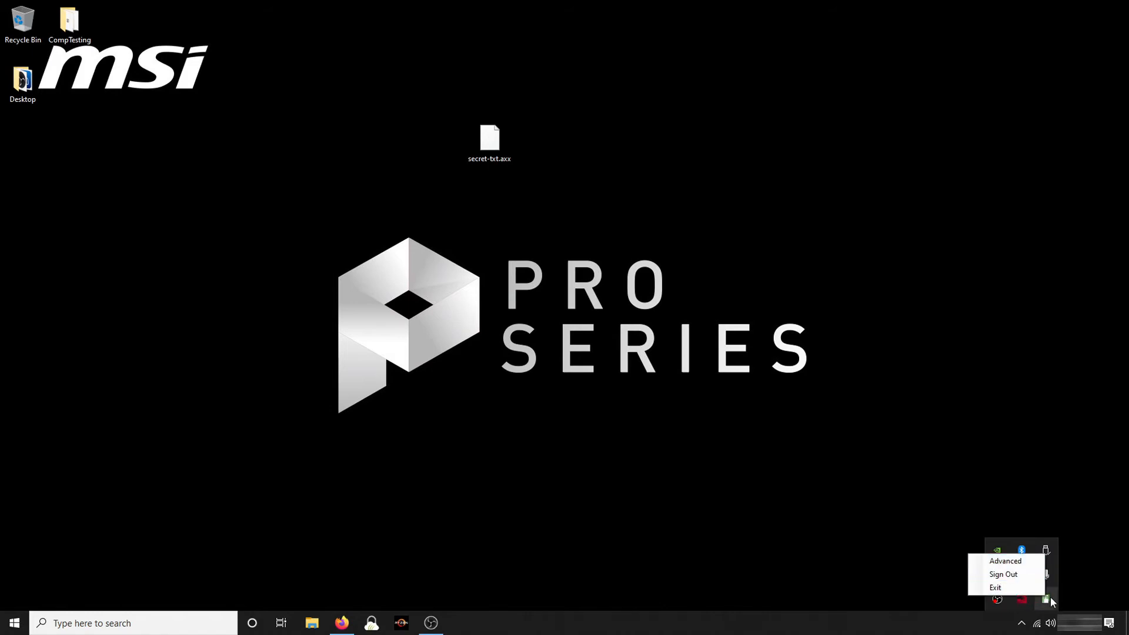
Bring up the AxCrypt main window and open the encrypted secret.txt from Recent Files
click(1004, 561)
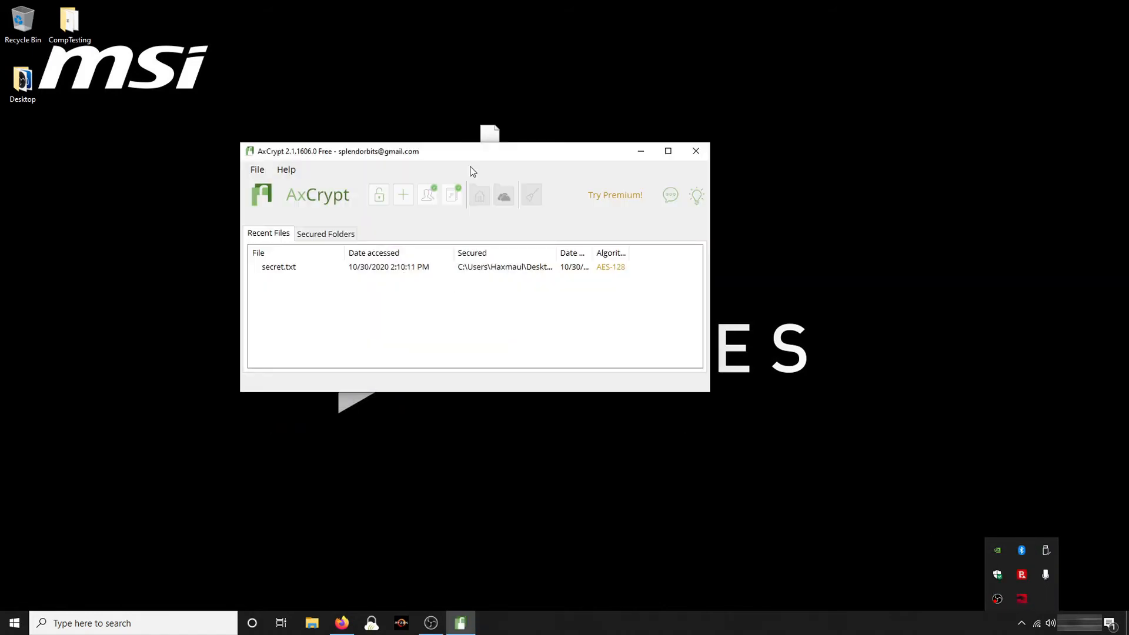
drag(494, 157, 770, 150)
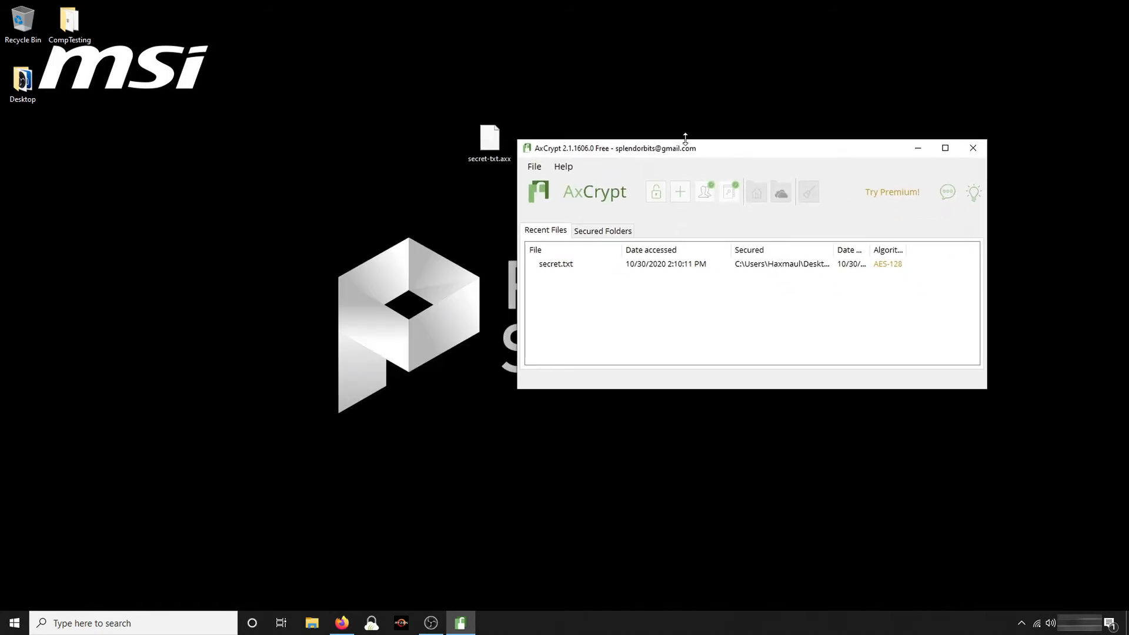
click(562, 263)
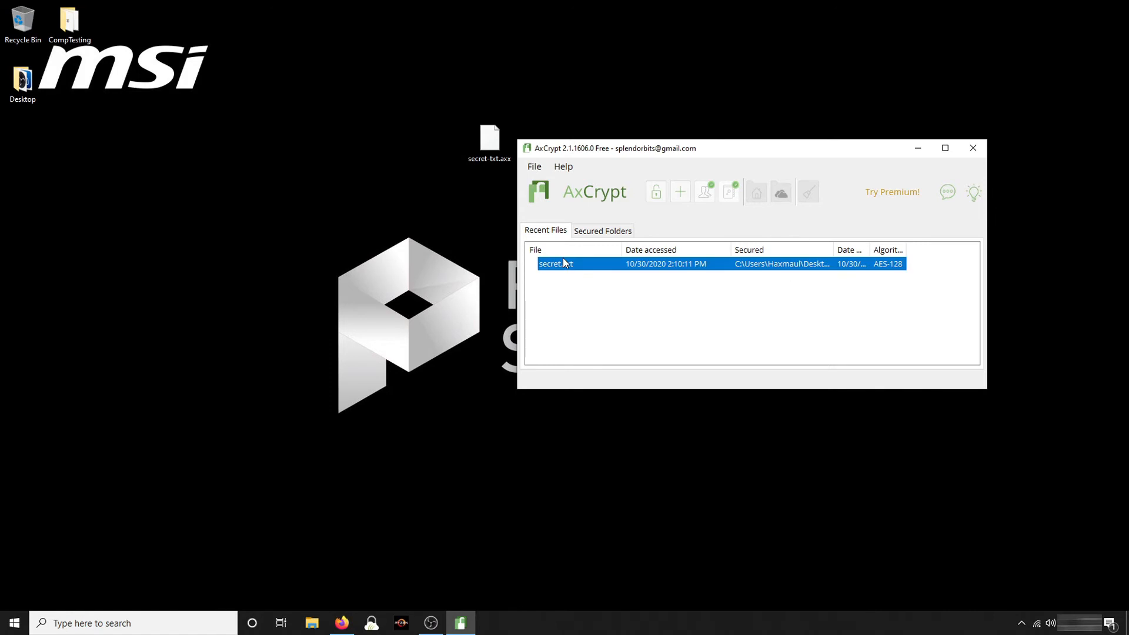
double_click(563, 263)
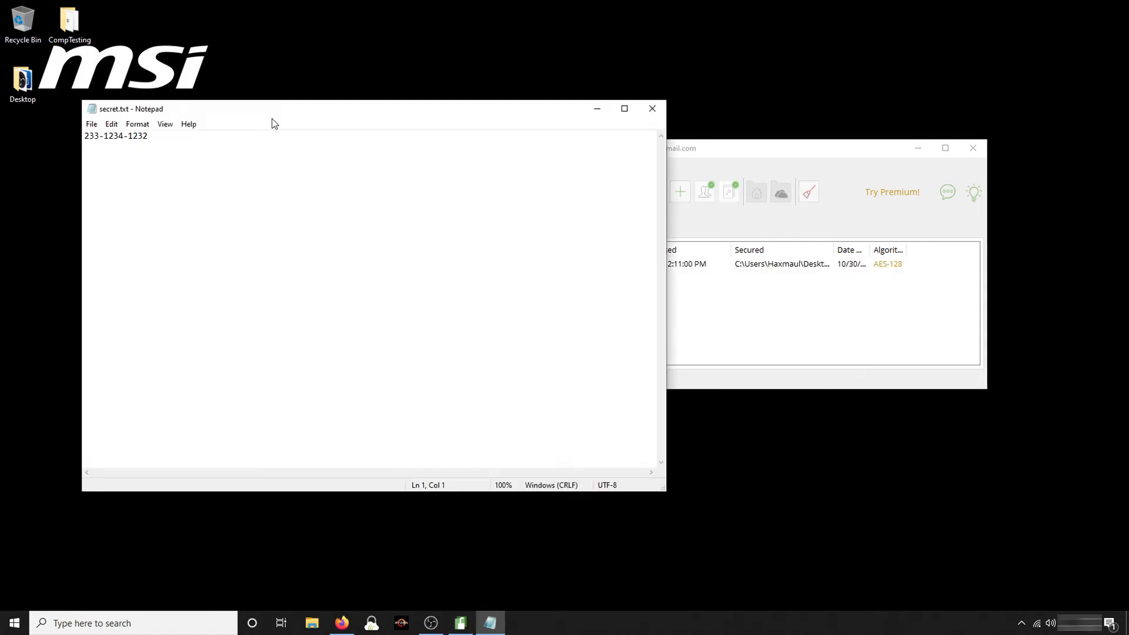
Append 'sdfsdf' to the file in Notepad and save the changes on closing
drag(255, 114, 624, 293)
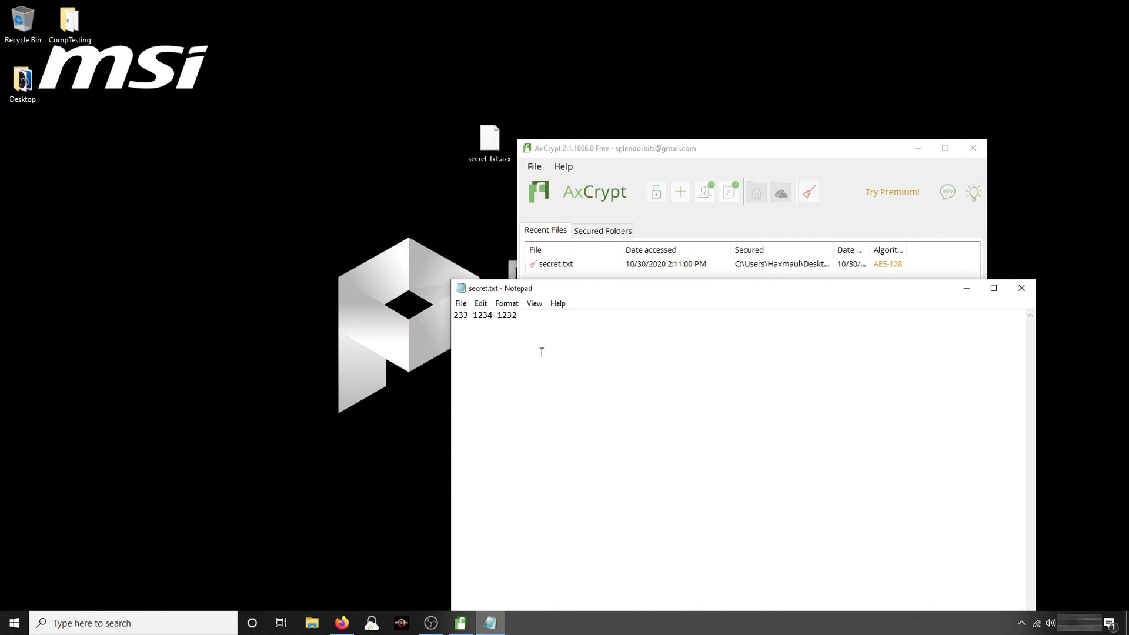
text(sdfsdf)
click(1021, 287)
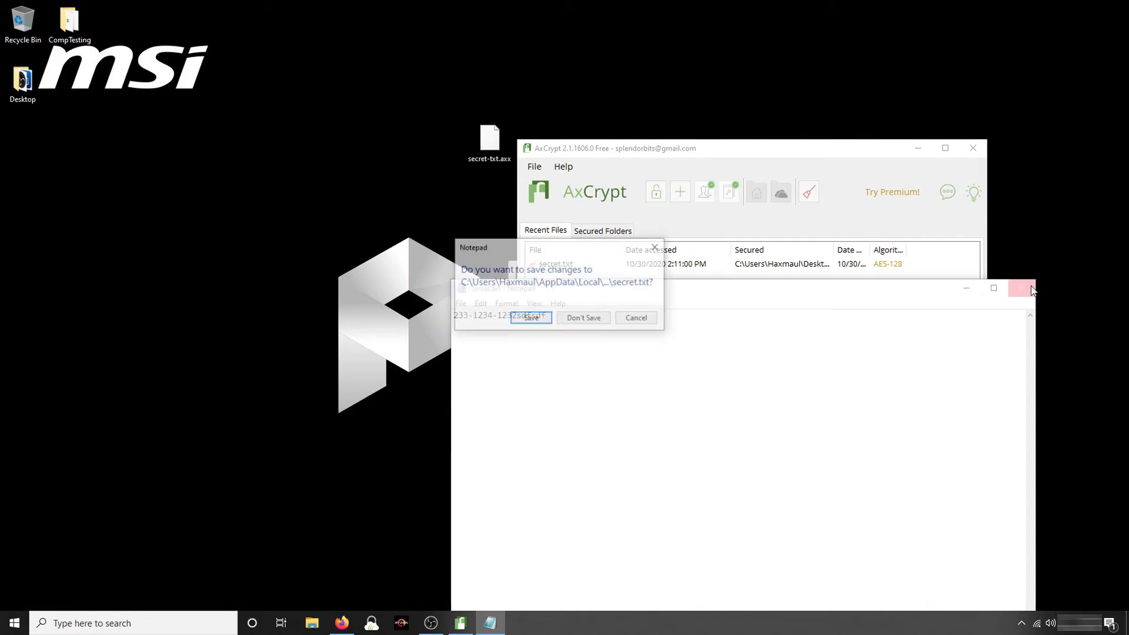
click(525, 317)
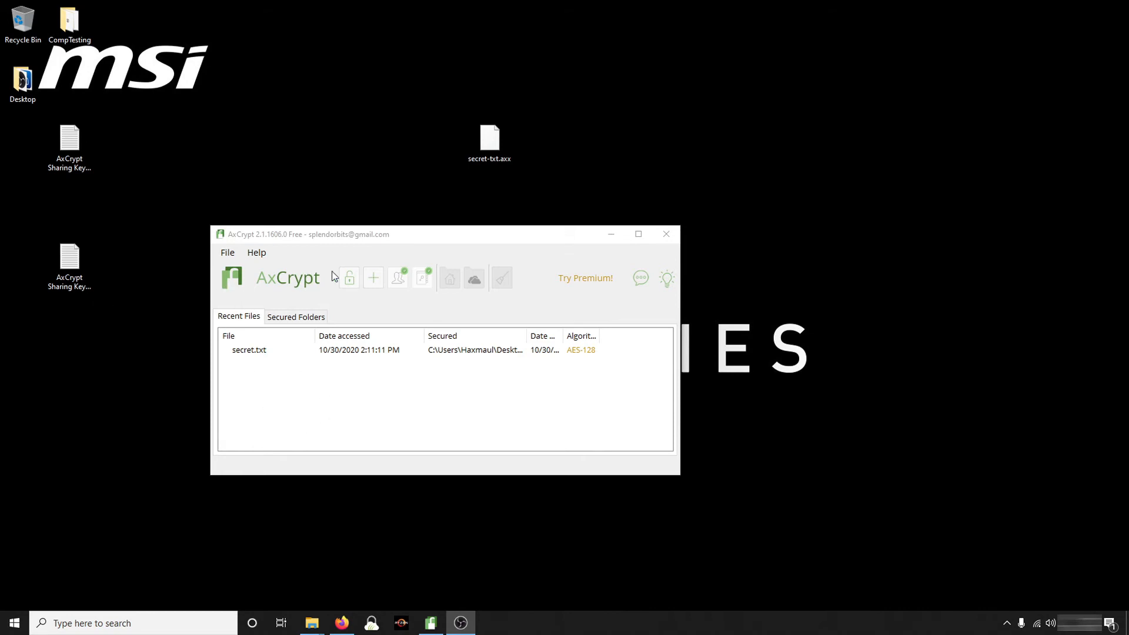
click(224, 256)
click(226, 253)
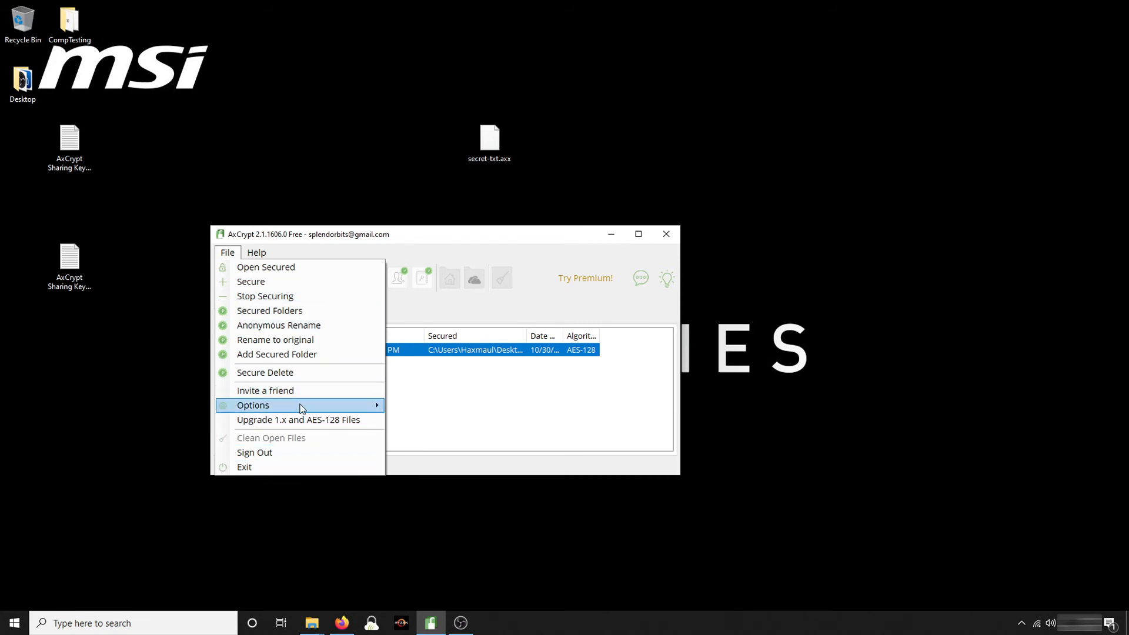
mouse_move(300, 407)
mouse_move(514, 554)
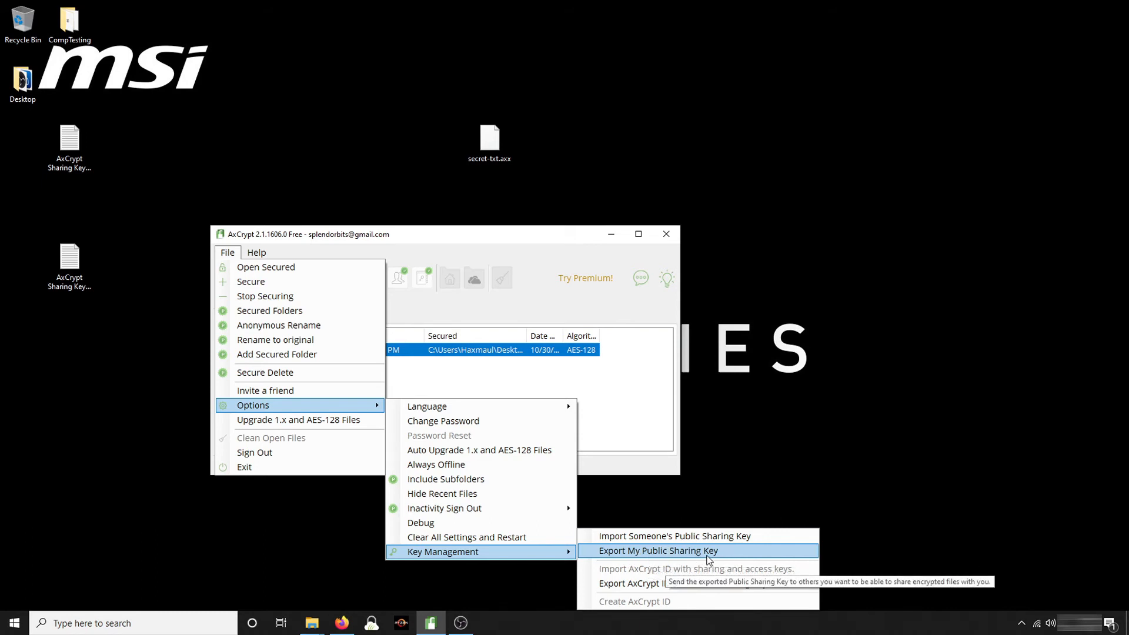
click(913, 475)
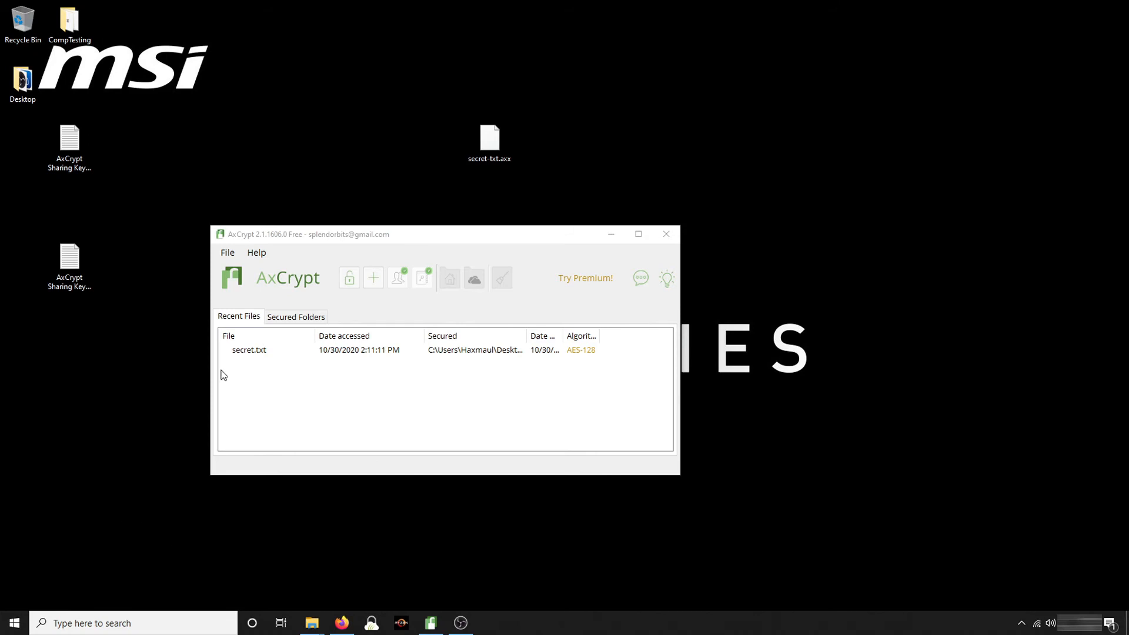
click(69, 262)
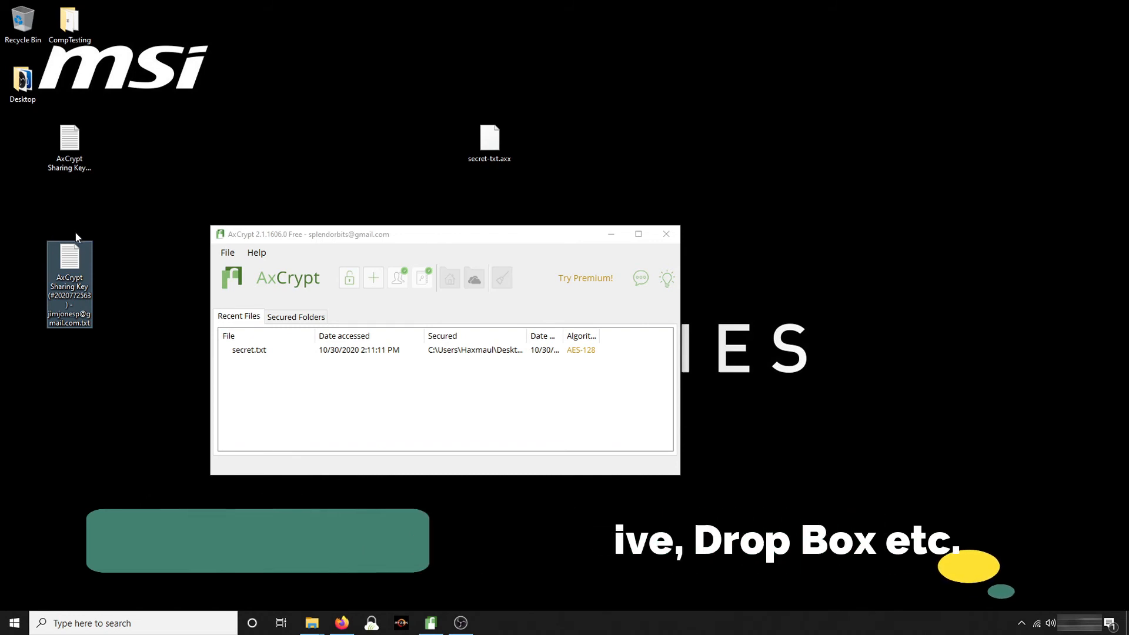
click(124, 227)
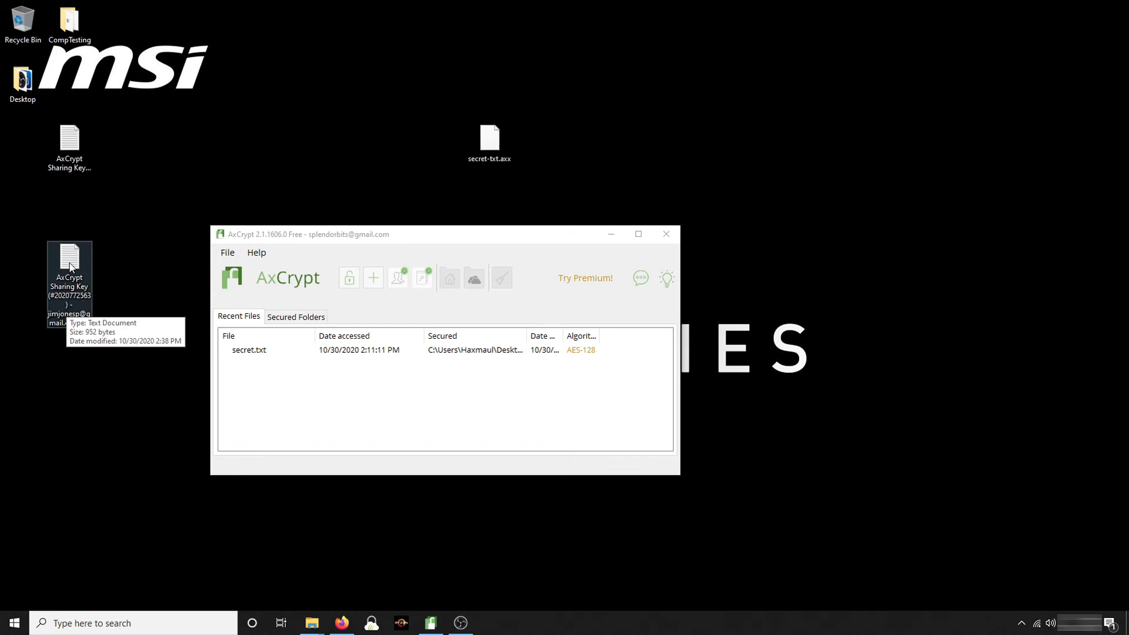
Import the contact's AxCrypt Sharing Key file from the Desktop through Key Management options
click(229, 255)
click(229, 255)
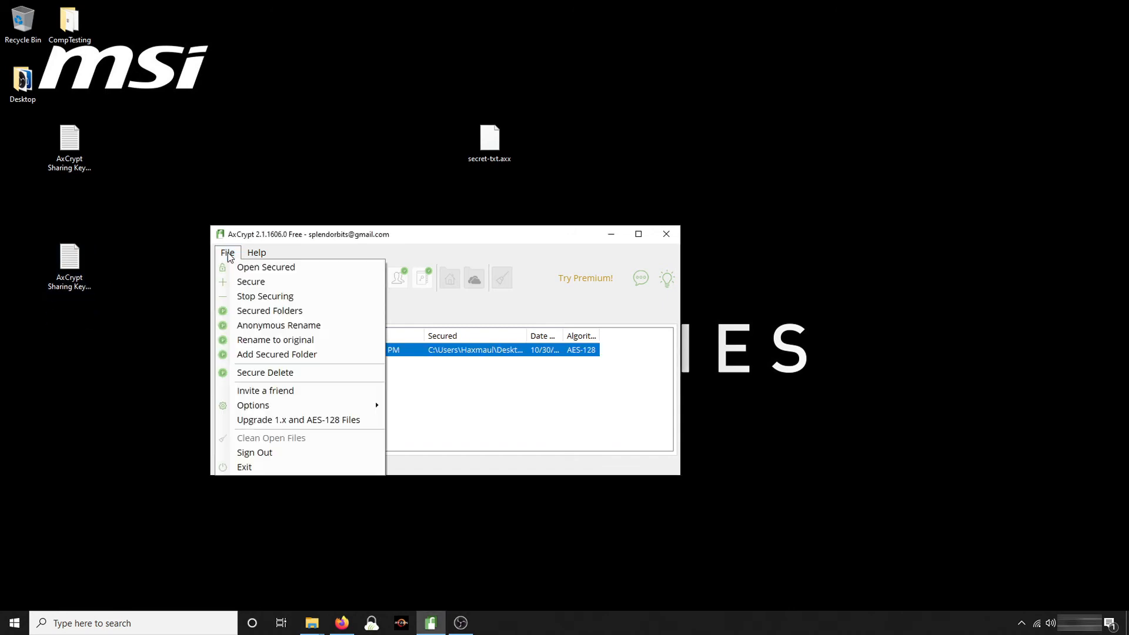
mouse_move(264, 406)
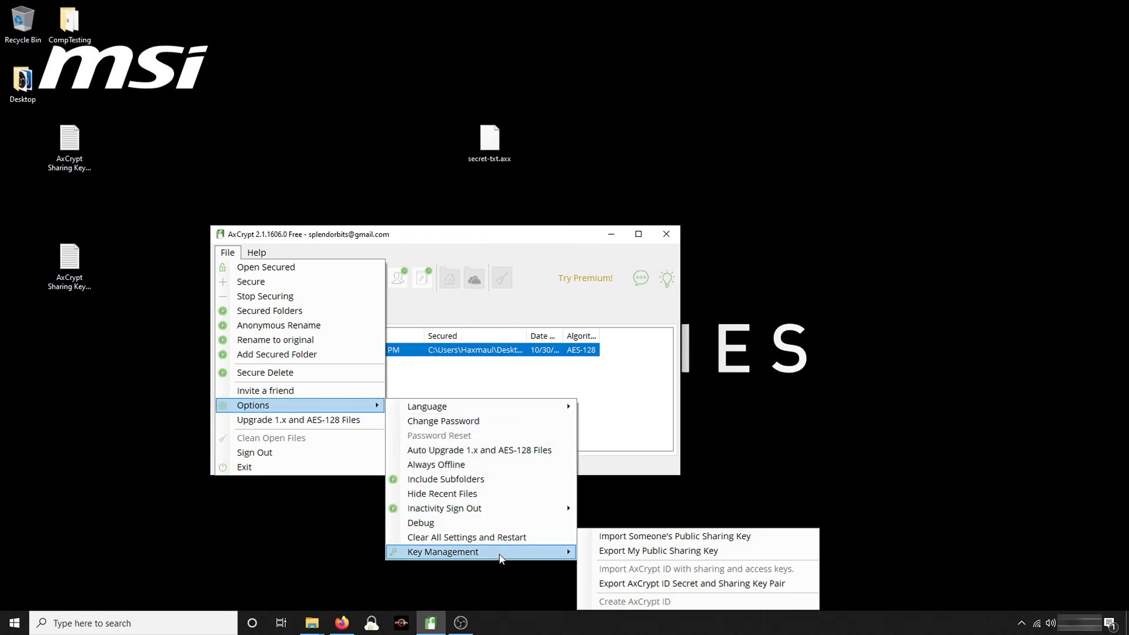
click(676, 538)
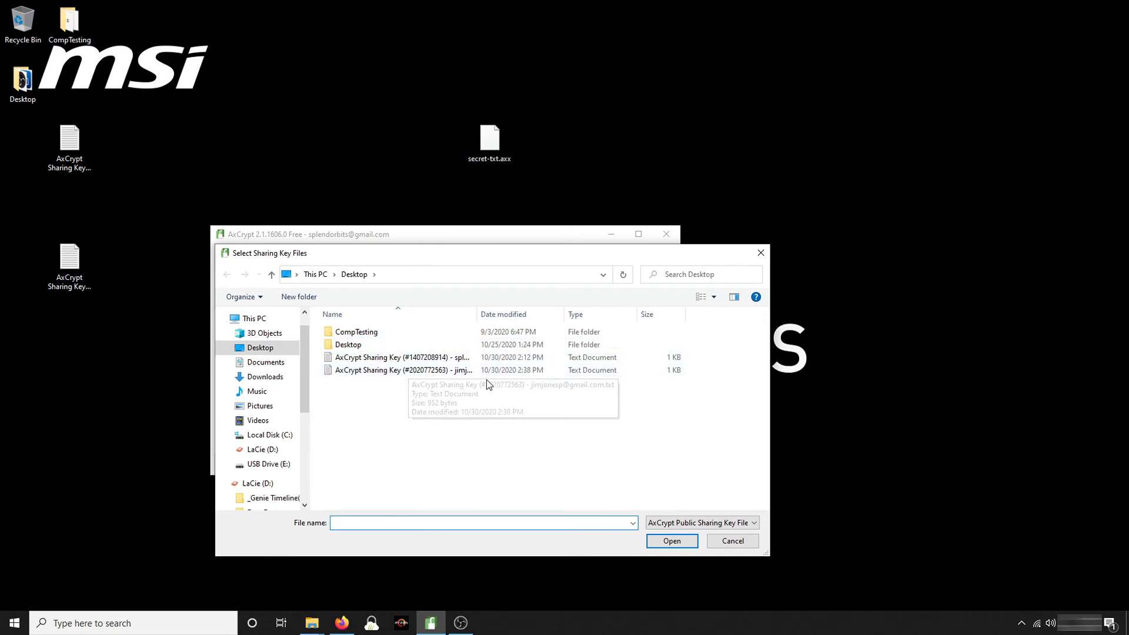
double_click(477, 314)
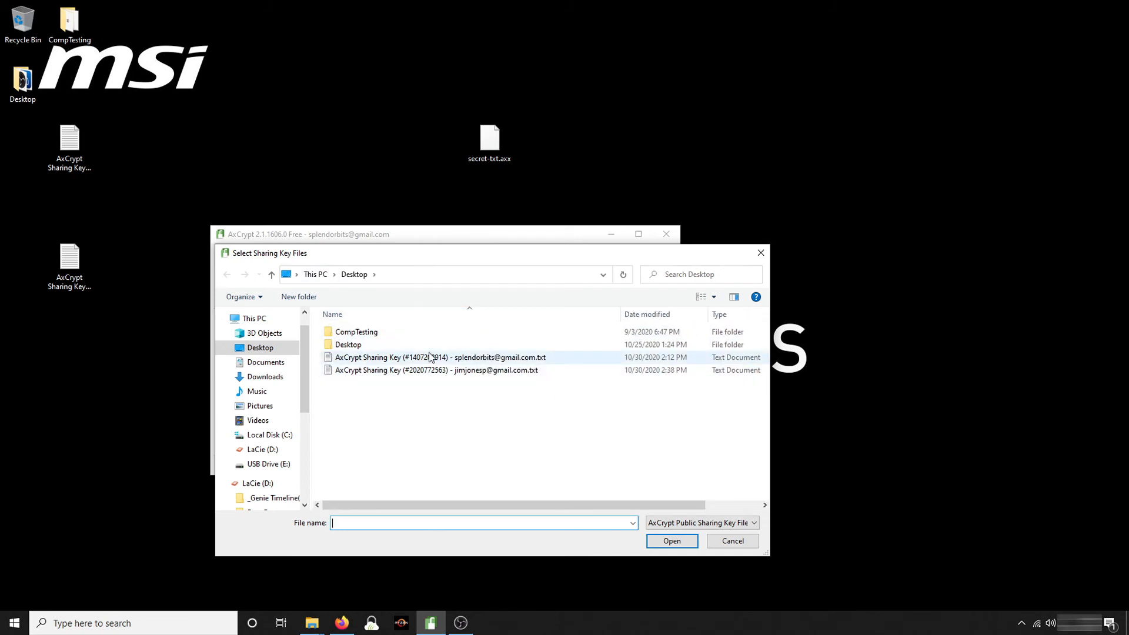
click(410, 377)
double_click(410, 376)
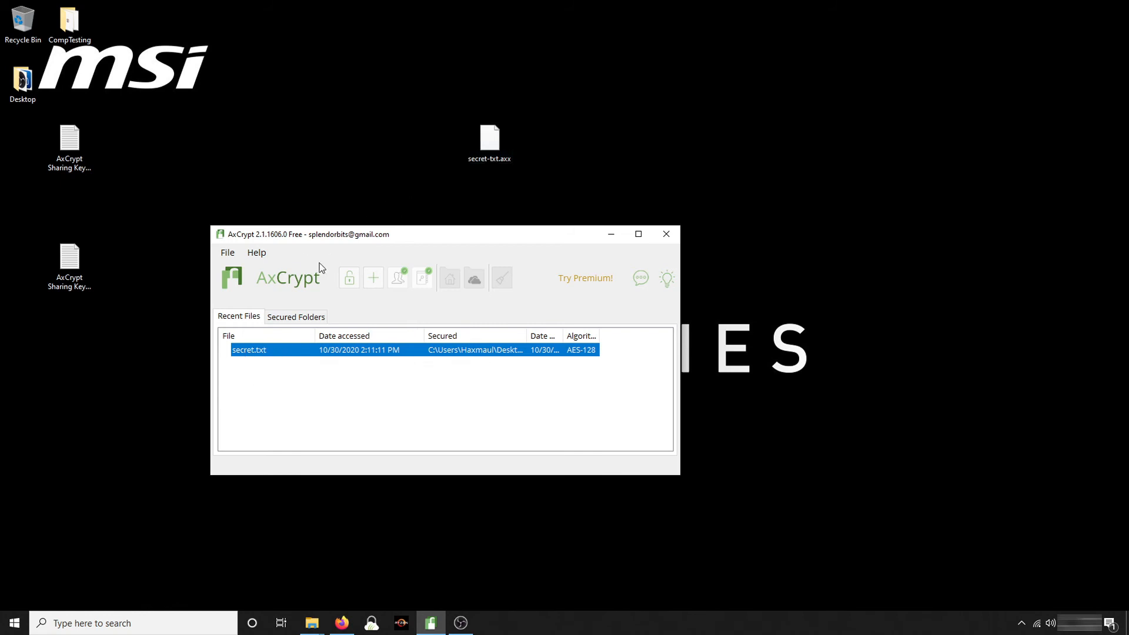
Add the imported contact under Share Keys for secret.txt and apply the sharing
right_click(263, 356)
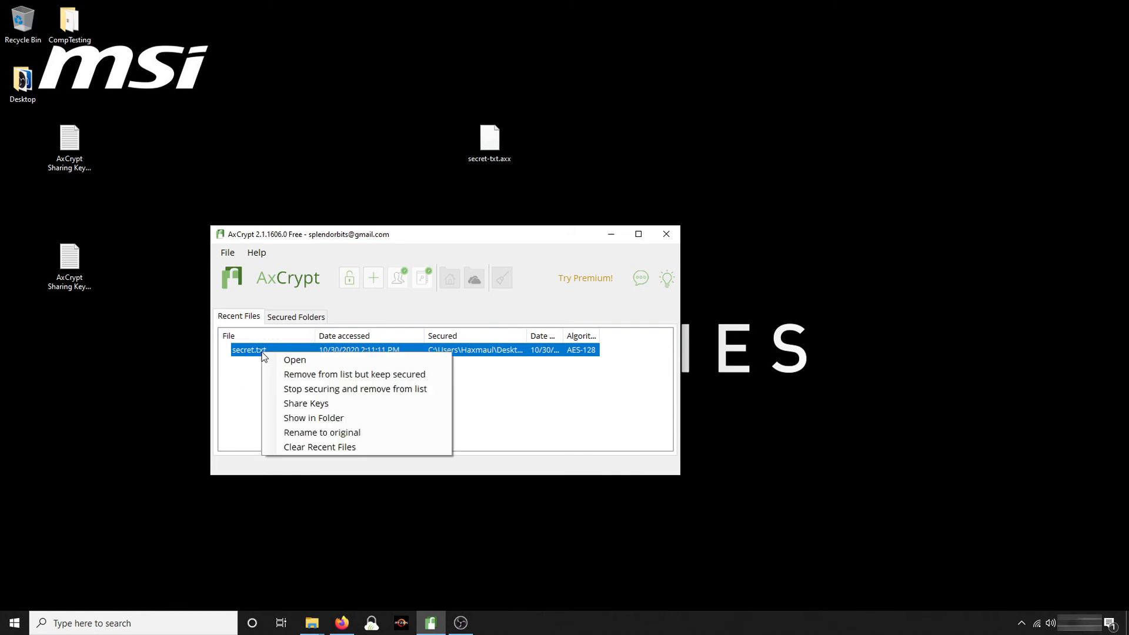
click(318, 406)
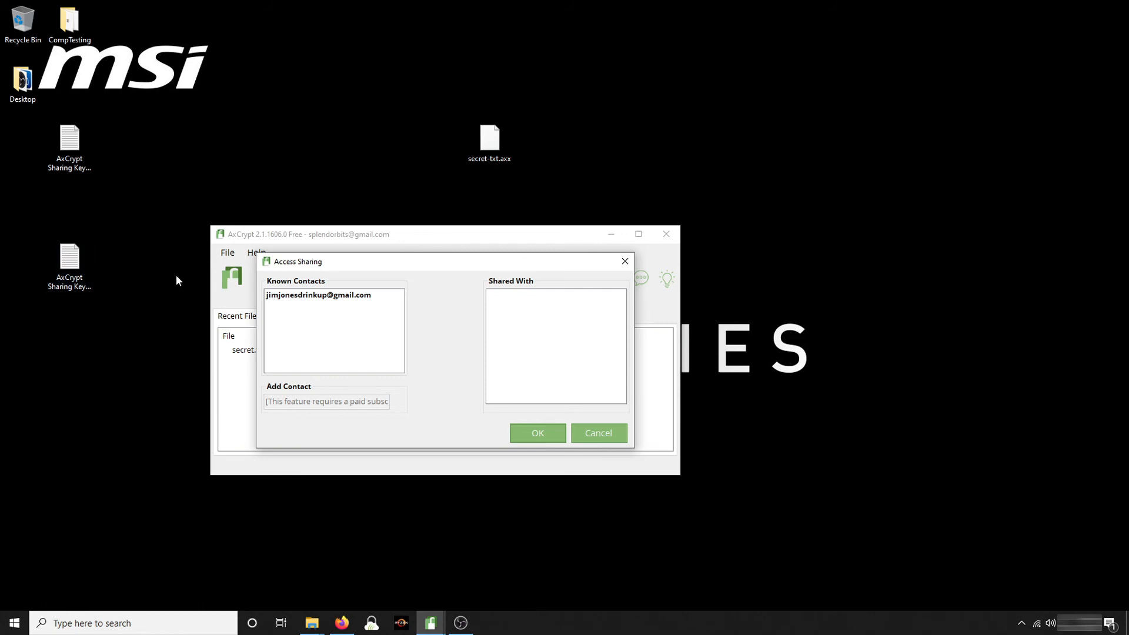
click(298, 296)
click(444, 298)
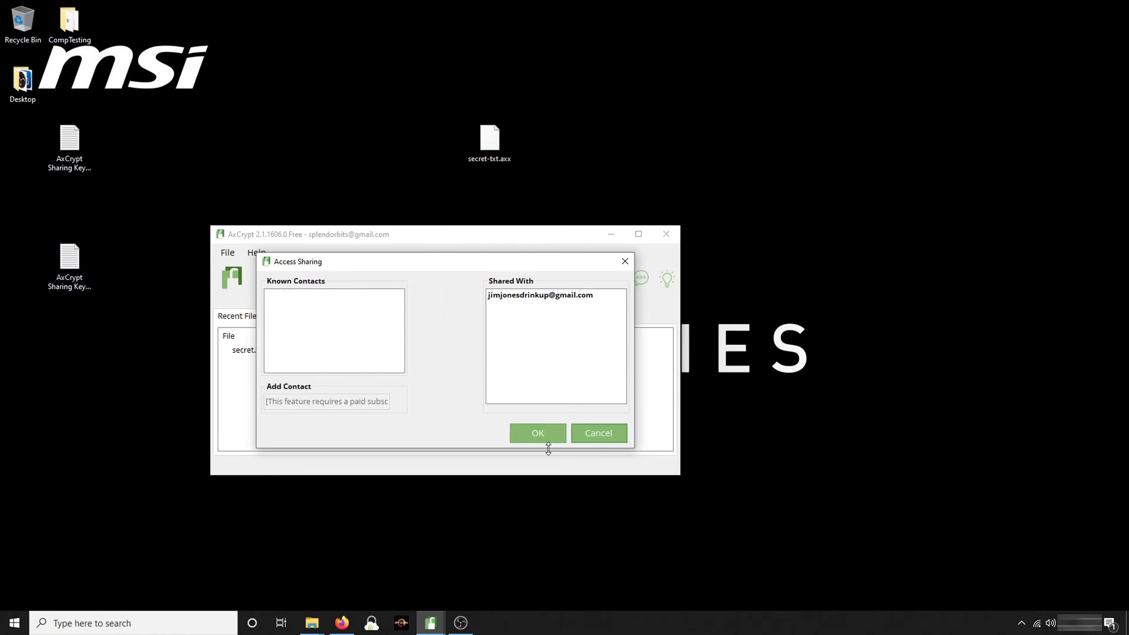
click(539, 434)
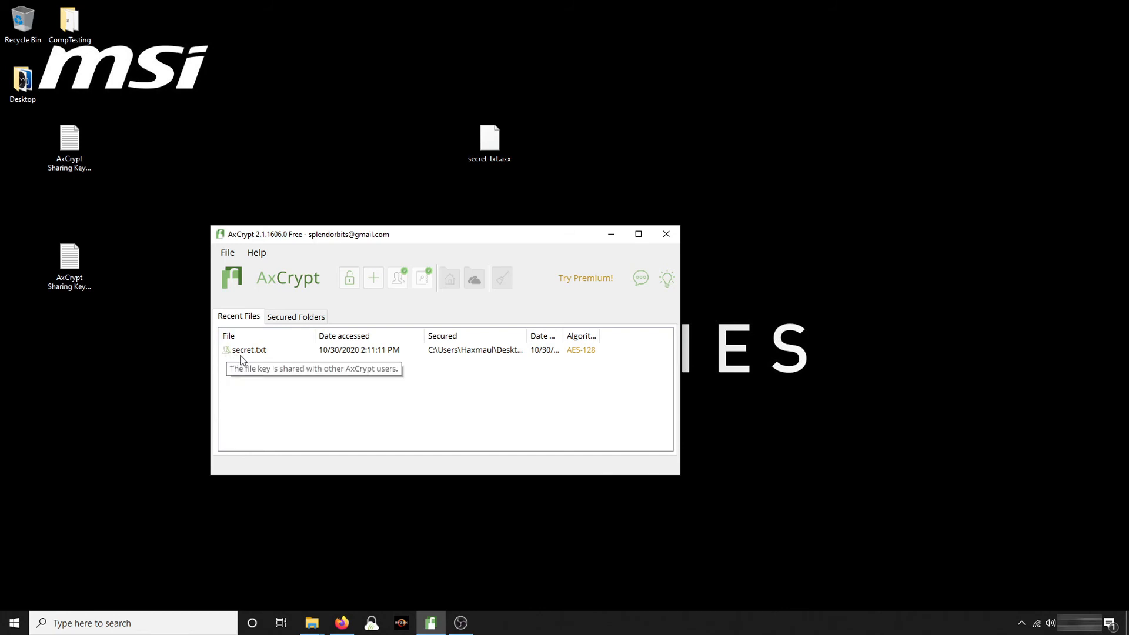
Shift the secret-txt.axx icon right, then verify secret.txt's Shared With list includes the imported contact
drag(493, 144, 397, 200)
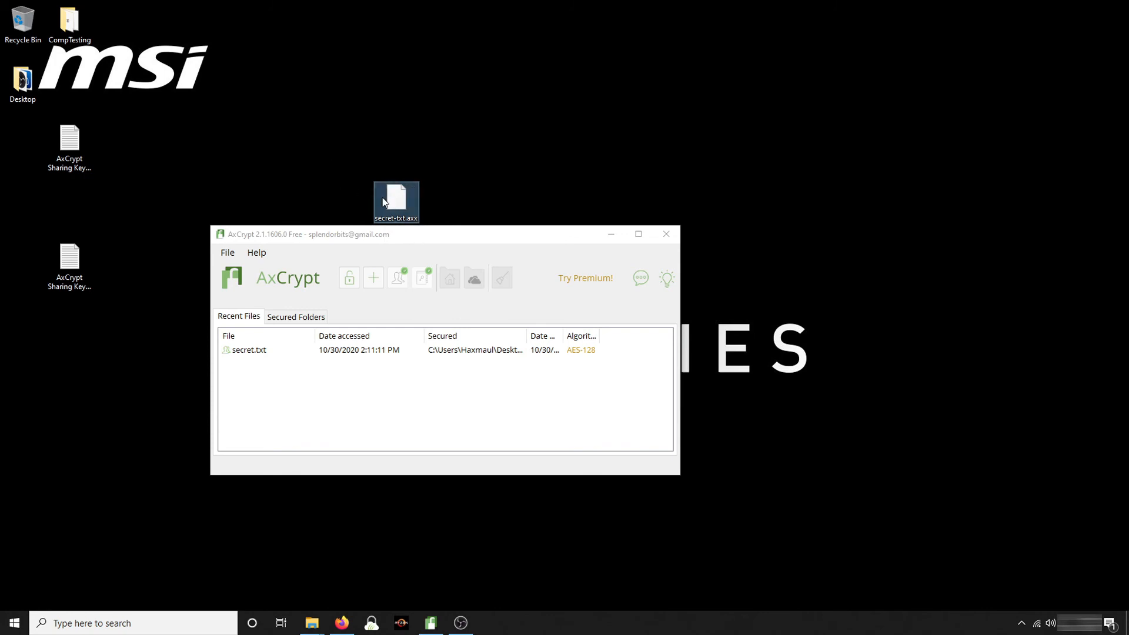
drag(391, 206, 532, 148)
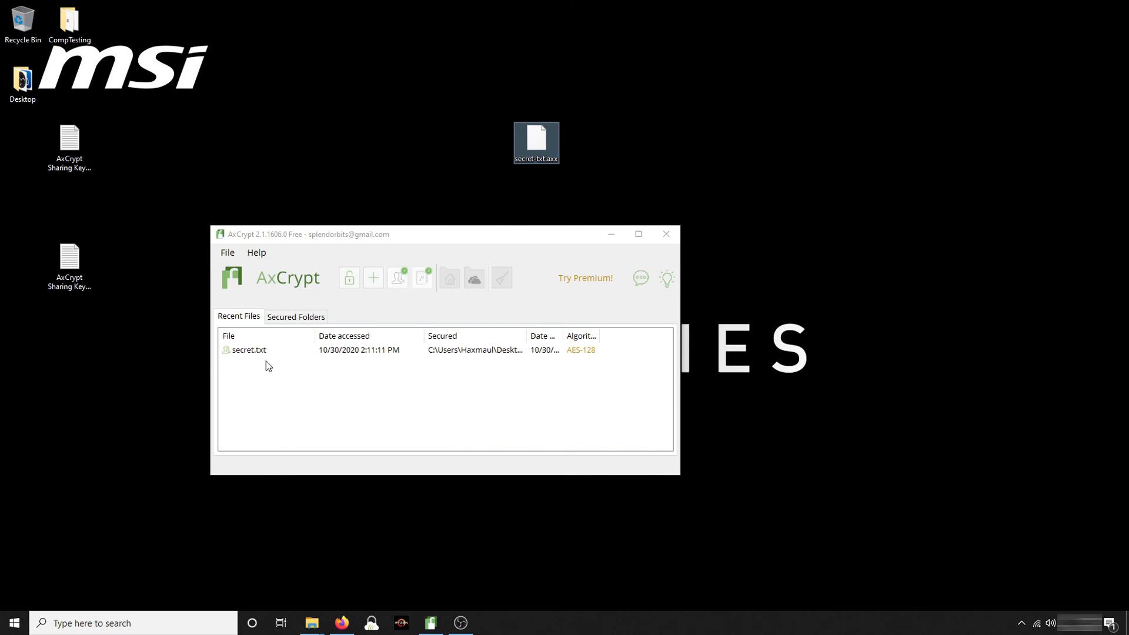
click(235, 353)
right_click(235, 354)
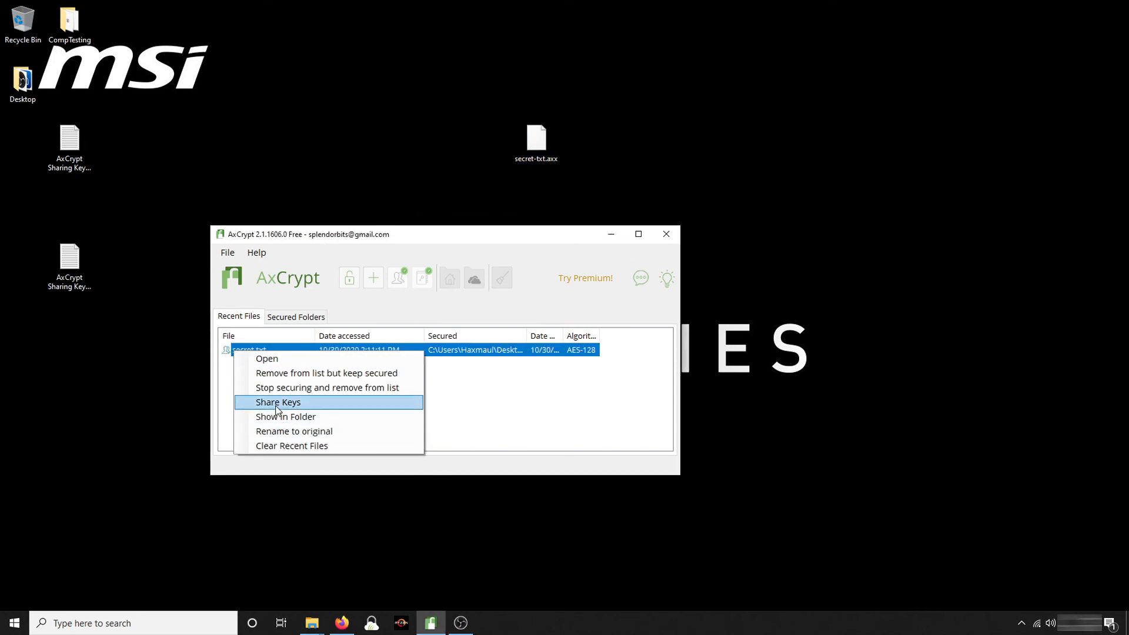
click(277, 403)
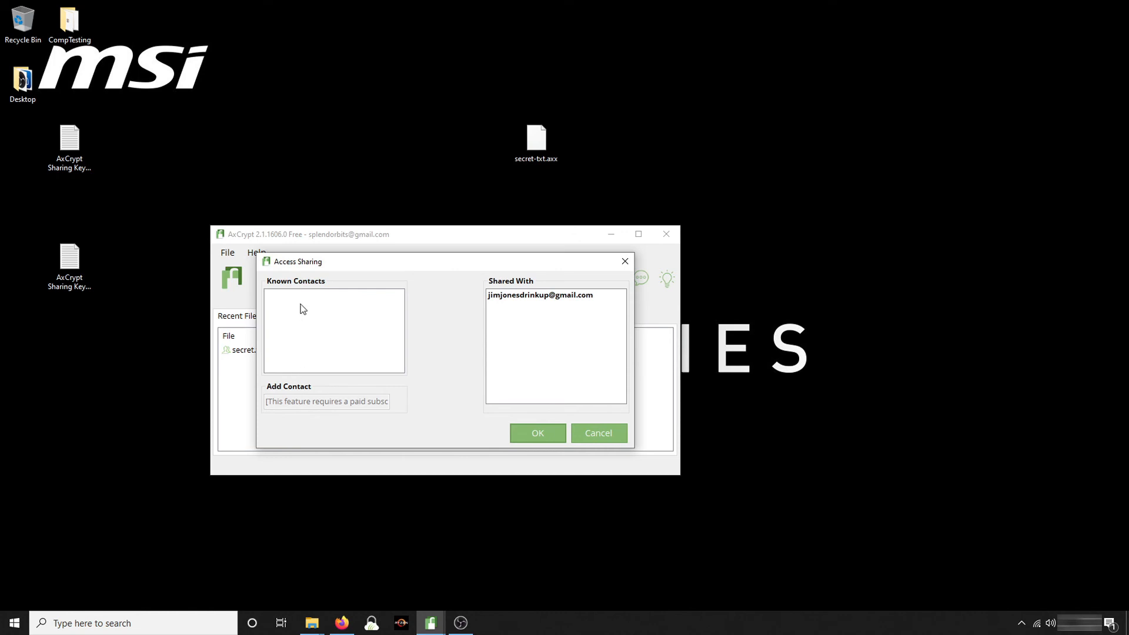
click(602, 437)
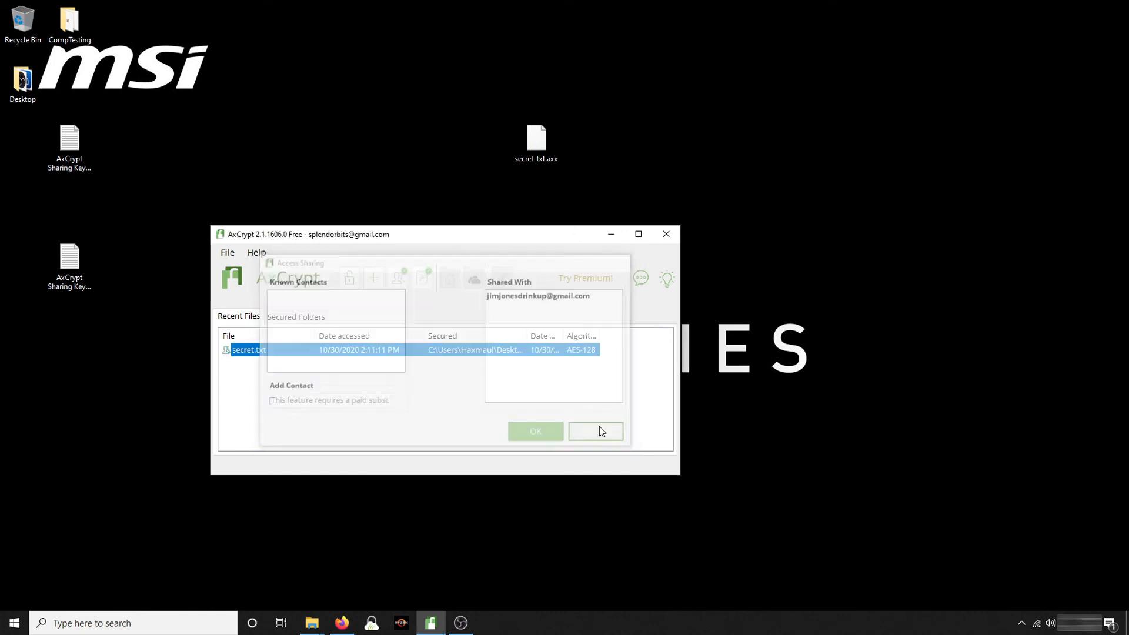